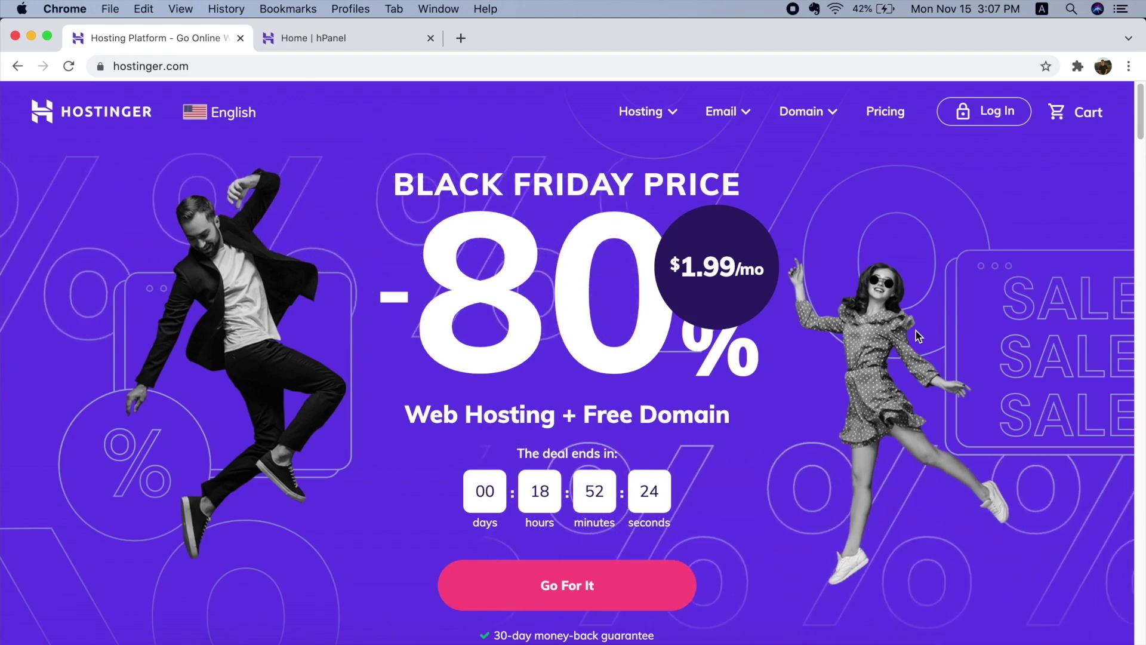
# - Examine the web hosting plans, comparing the Single Shared Hosting price and included features with the other plans
pyautogui.scroll(-10, 1005, 278)
pyautogui.scroll(1, 1006, 277)
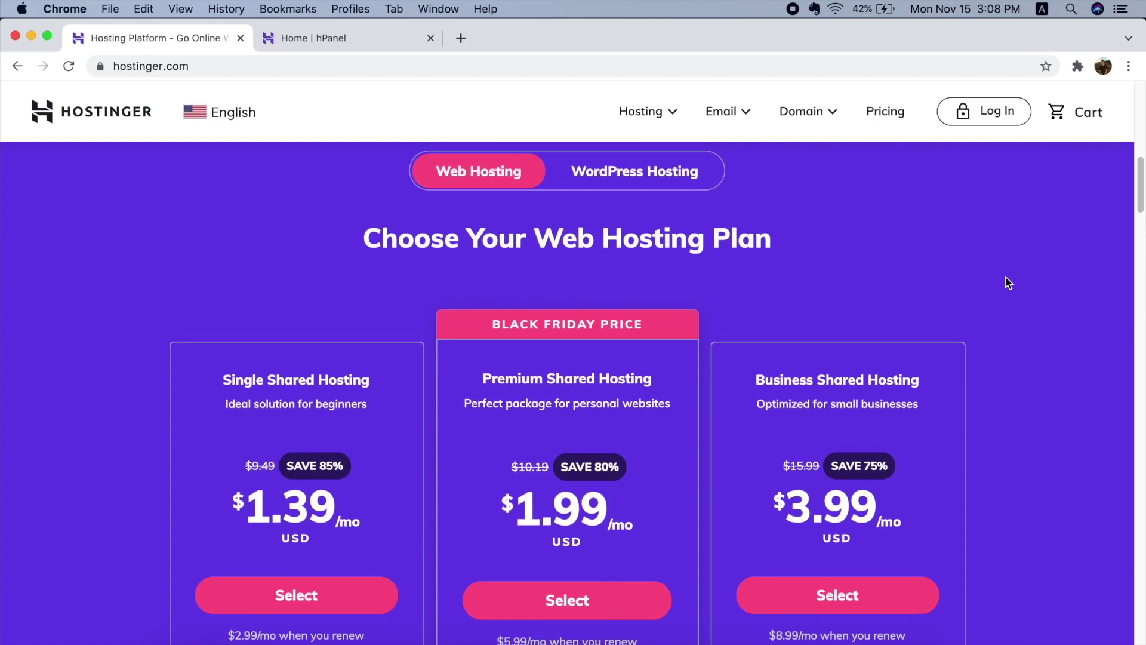
pyautogui.scroll(-3, 505, 225)
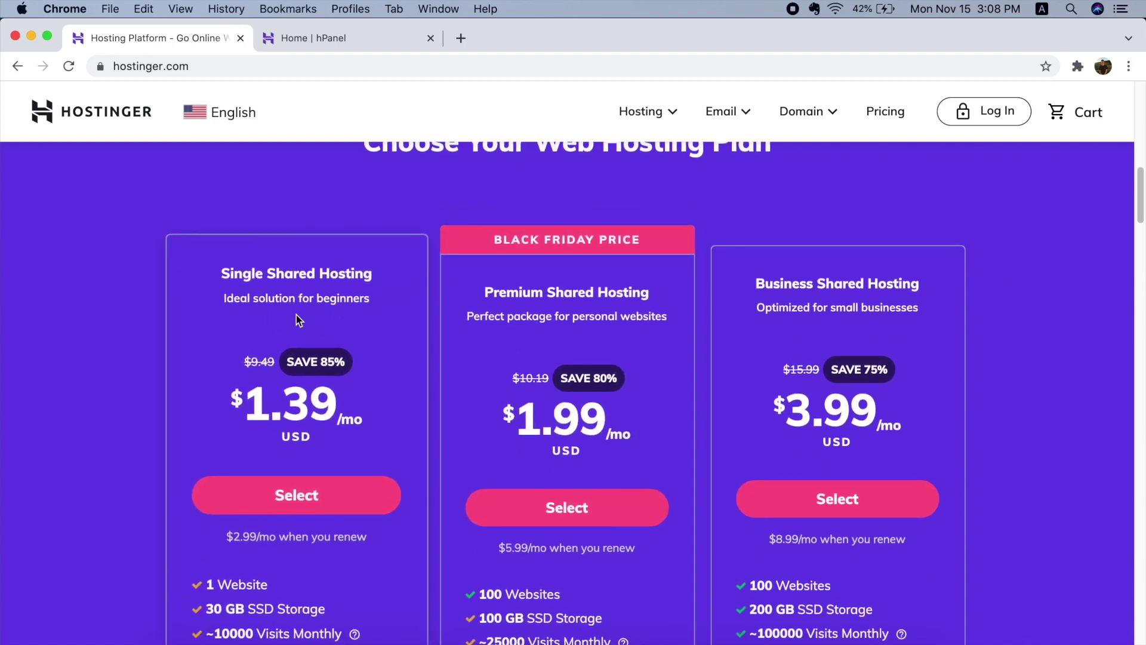
pyautogui.scroll(-1, 293, 316)
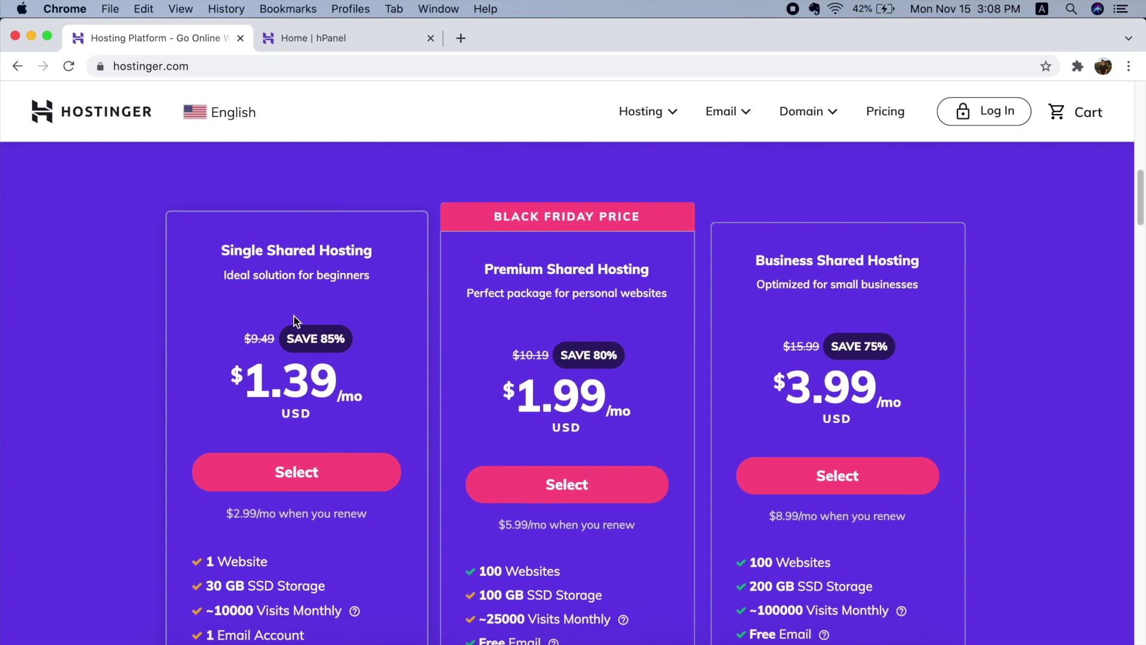
pyautogui.scroll(-3, 338, 323)
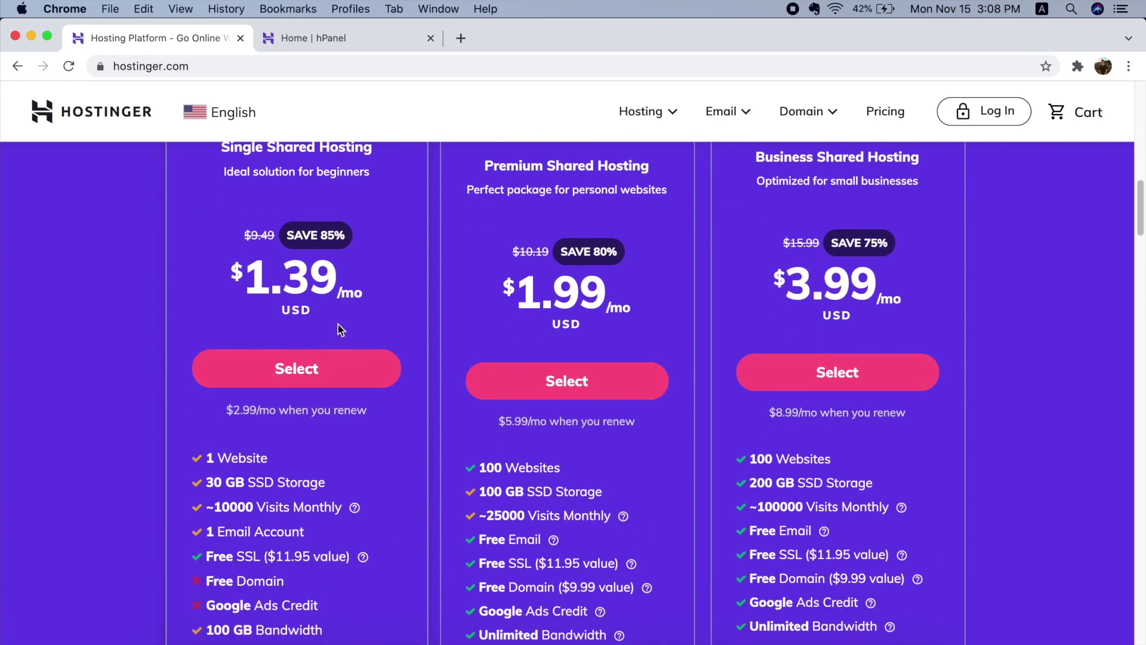
pyautogui.scroll(-2, 338, 324)
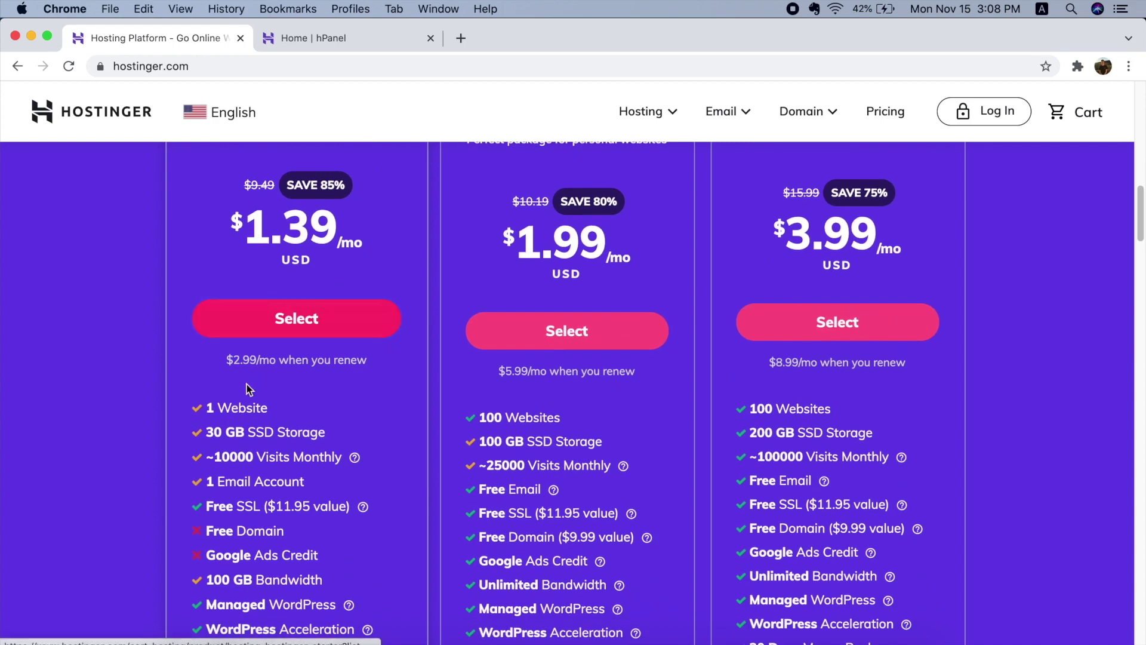
pyautogui.scroll(-1, 262, 378)
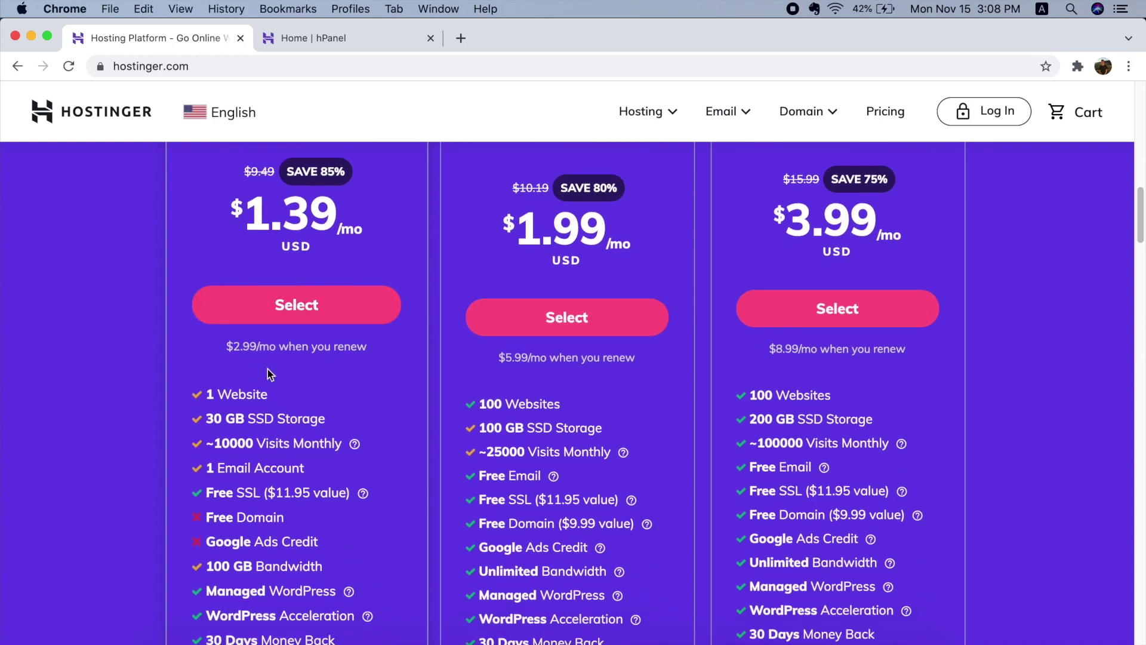
pyautogui.scroll(-3, 268, 369)
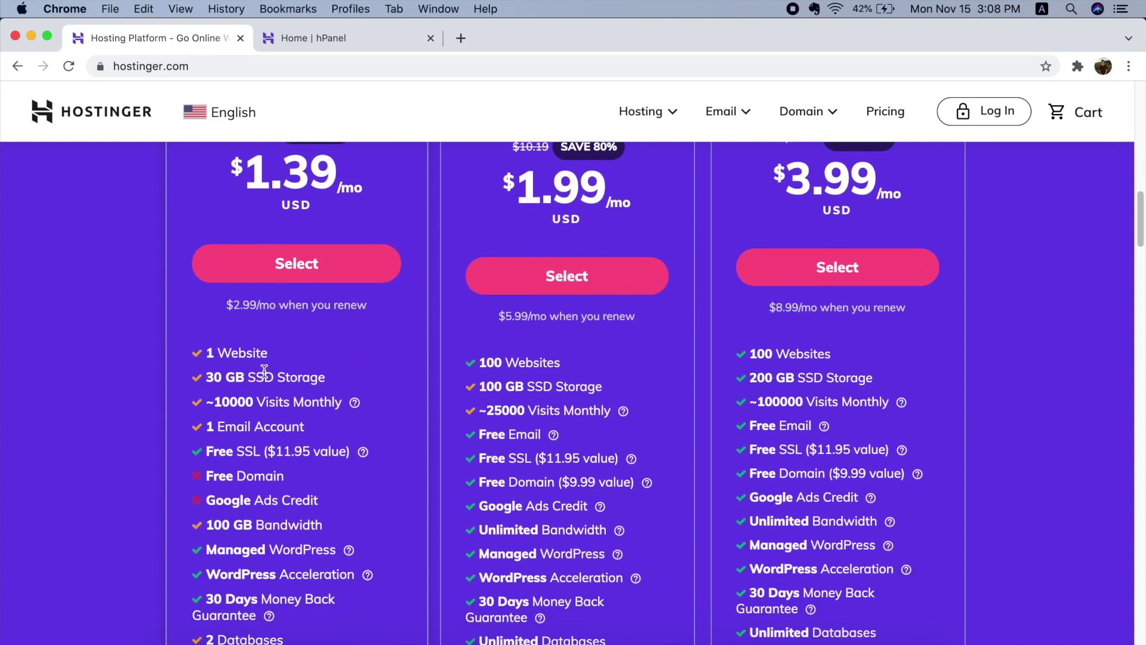
pyautogui.scroll(-1, 264, 372)
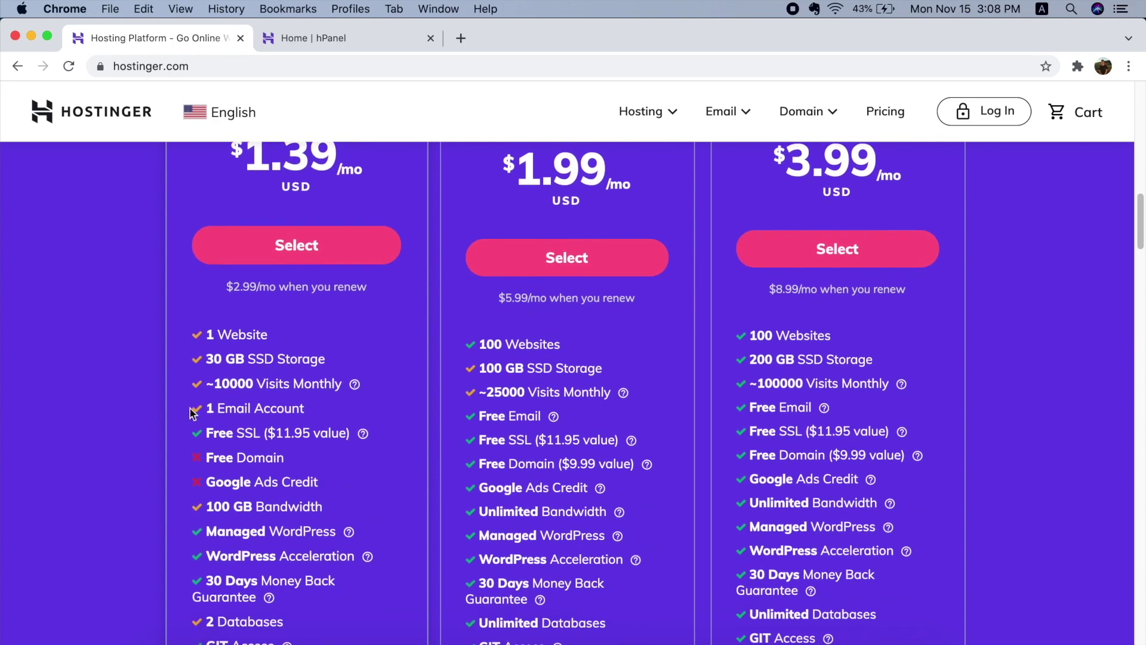
pyautogui.scroll(-1, 353, 375)
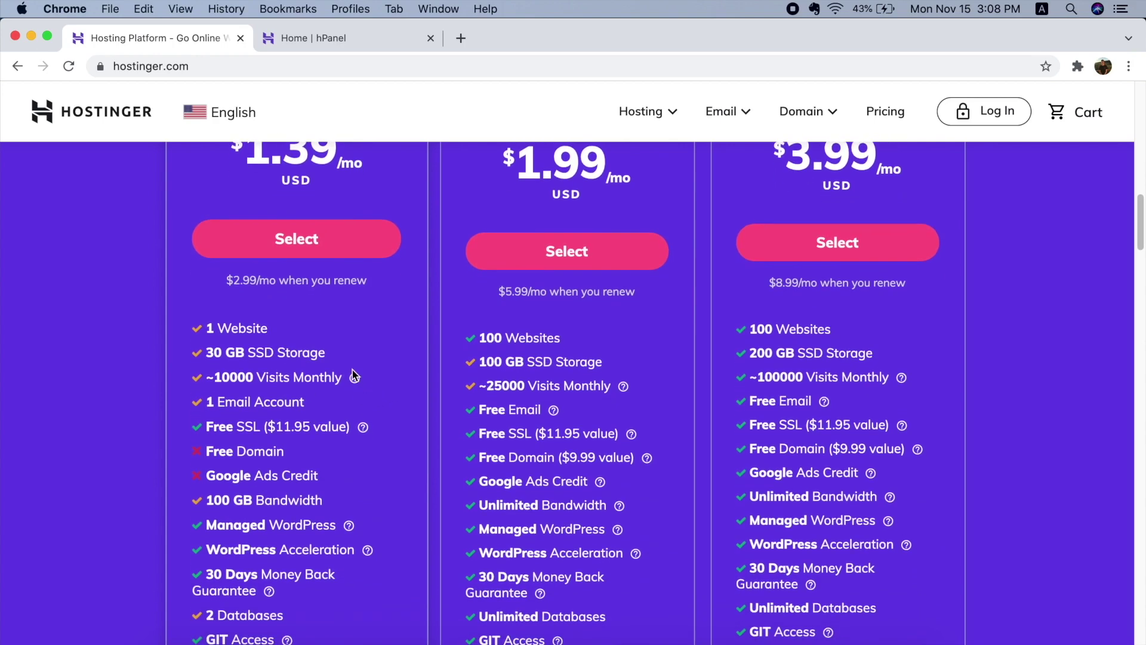
pyautogui.scroll(5, 352, 370)
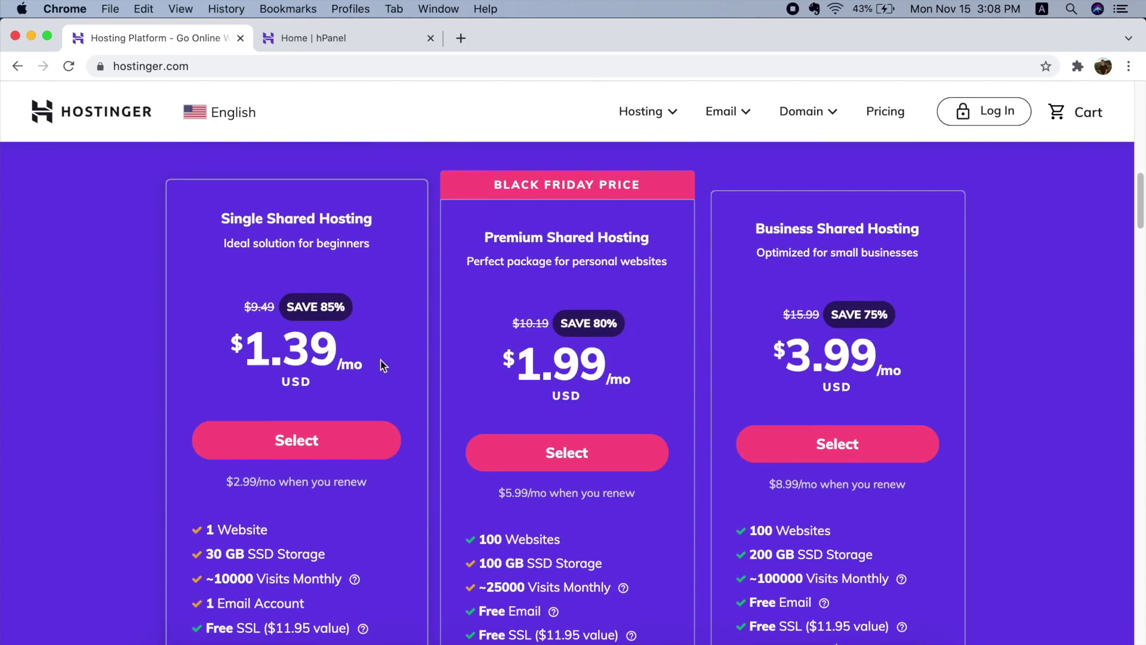
pyautogui.scroll(-3, 380, 362)
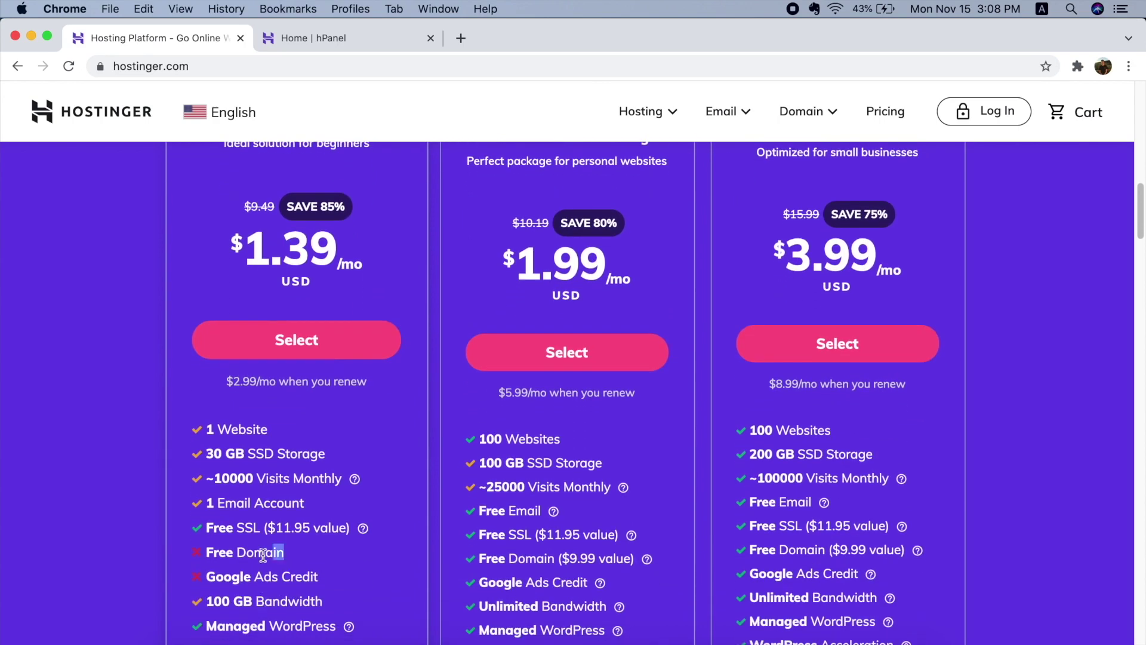
pyautogui.scroll(3, 594, 239)
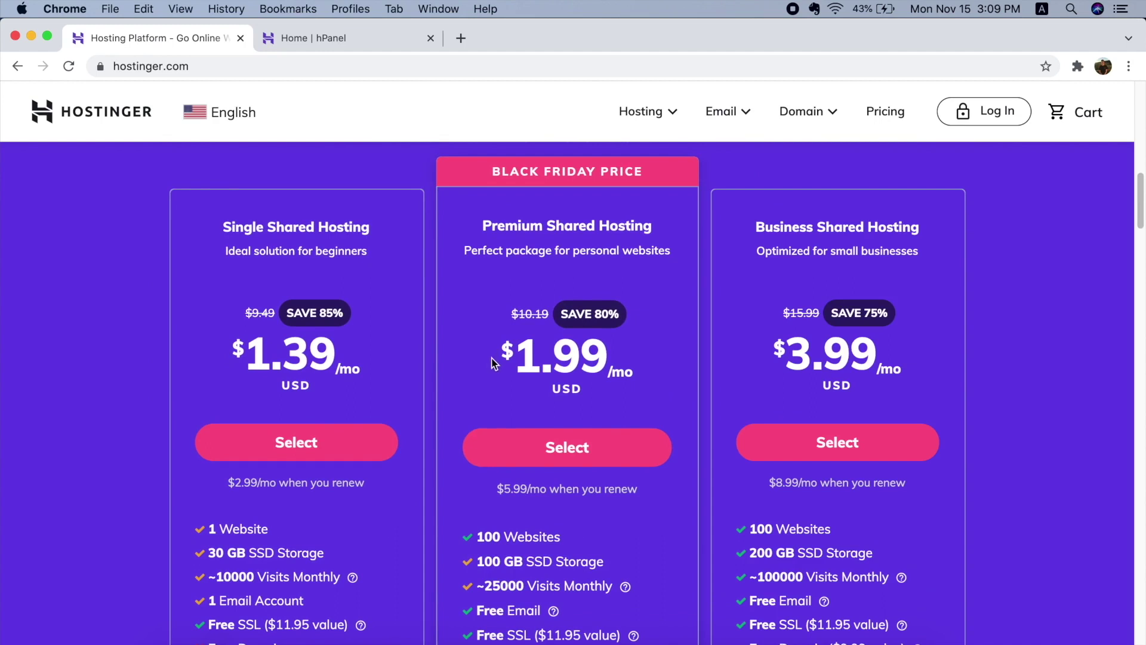
# - Examine the price and feature list of the Premium Shared Hosting plan
pyautogui.moveTo(475, 236); pyautogui.dragTo(645, 229)
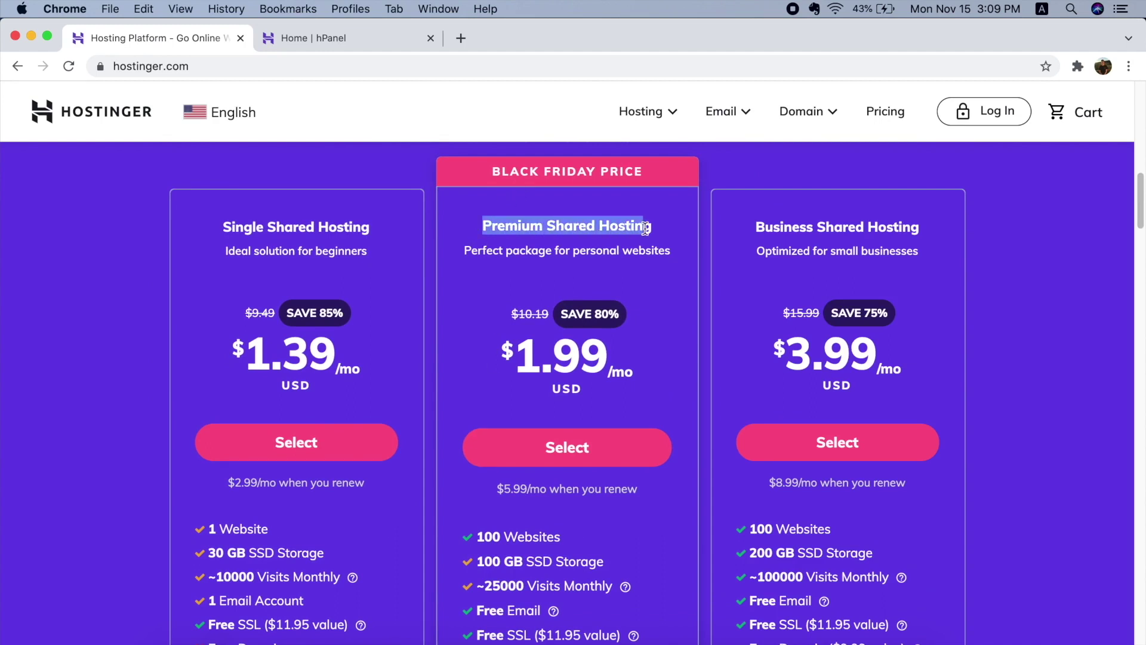
pyautogui.scroll(-1, 568, 289)
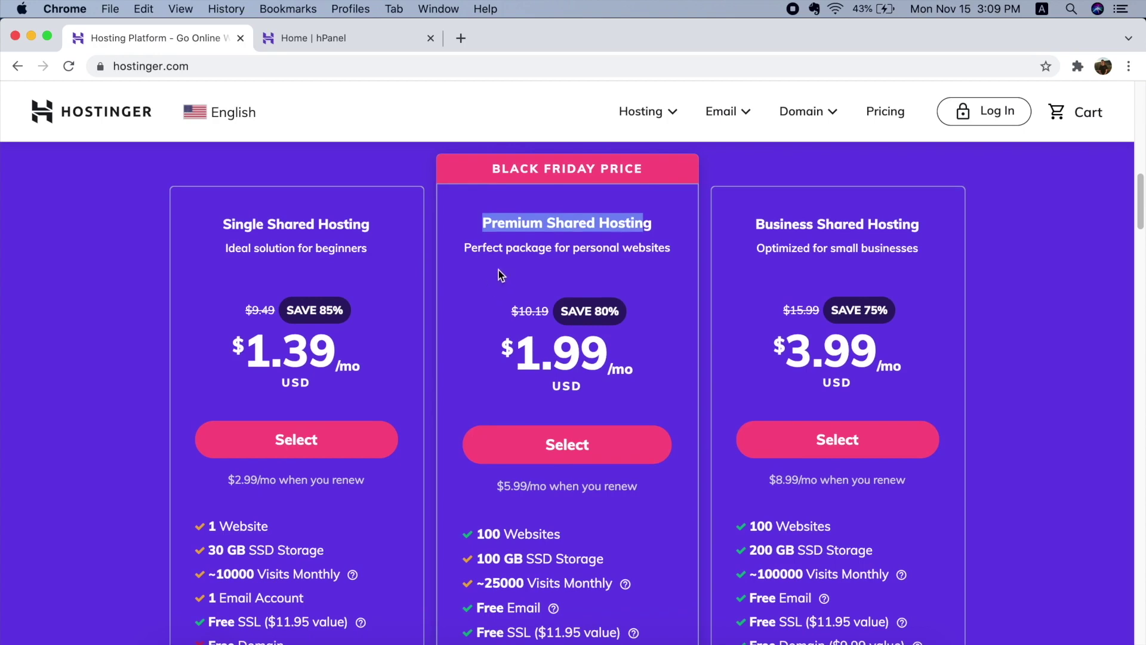
pyautogui.scroll(-6, 683, 304)
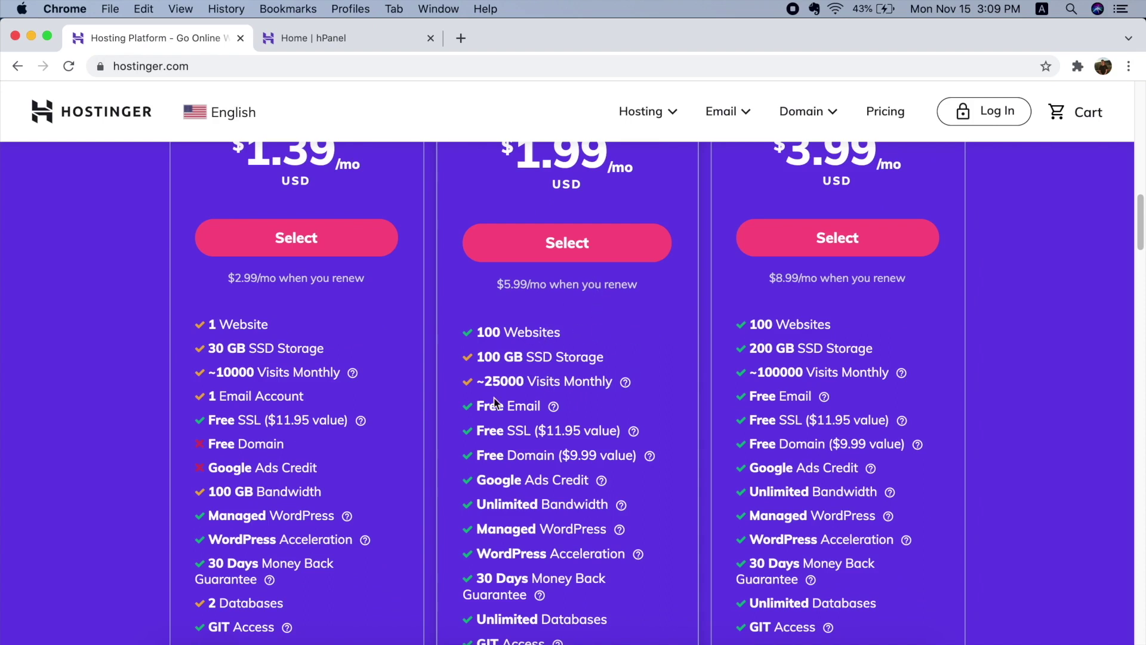
pyautogui.scroll(-1, 597, 373)
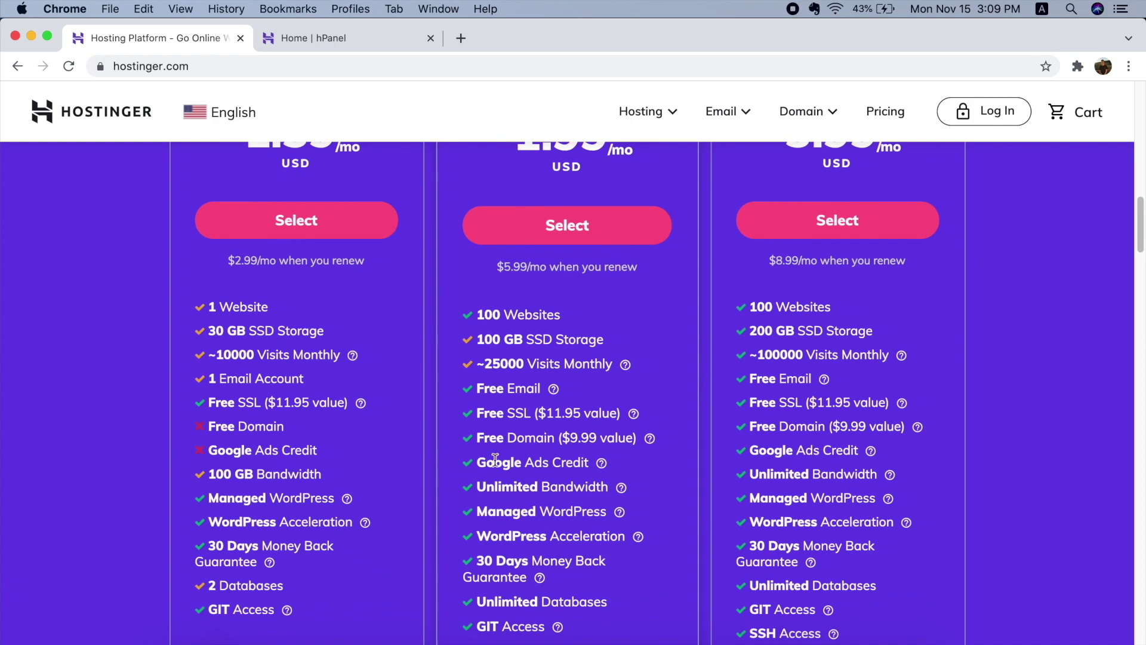
pyautogui.scroll(-3, 483, 473)
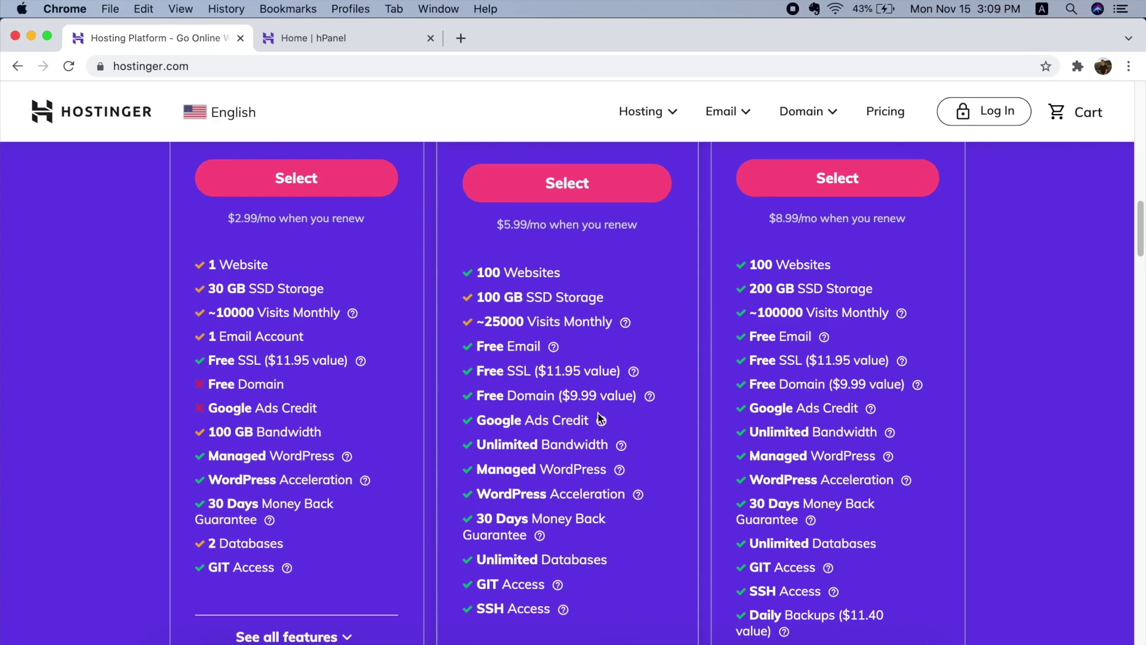
pyautogui.scroll(5, 591, 420)
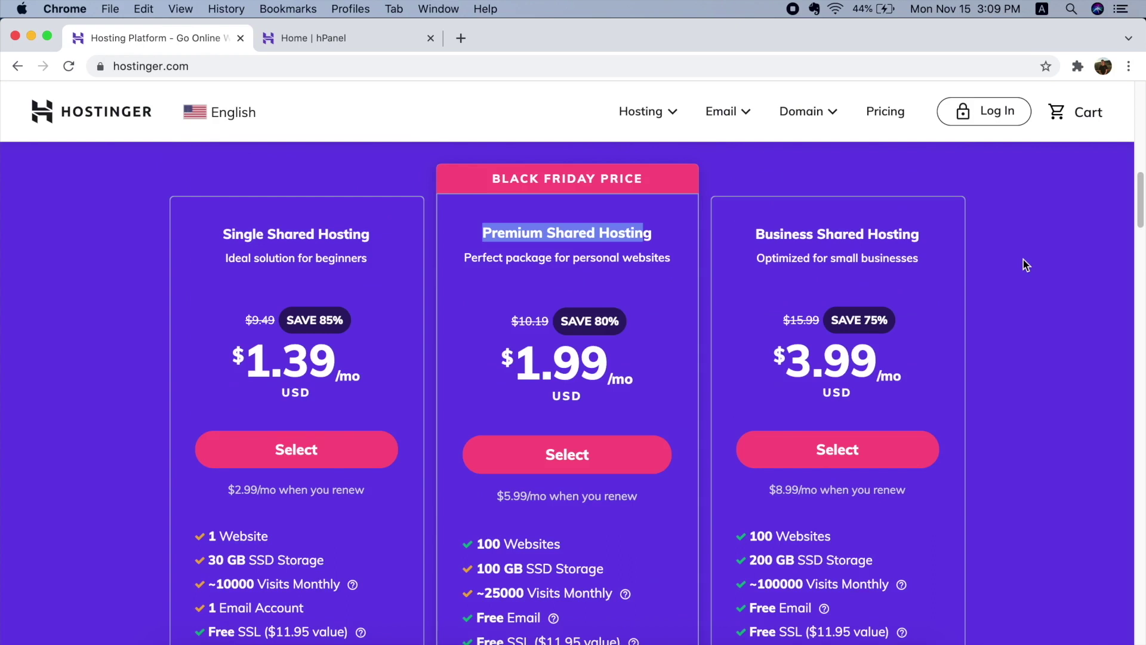
# - Choose the Premium Shared Hosting plan and review its billing periods in the shopping cart
pyautogui.click(726, 157)
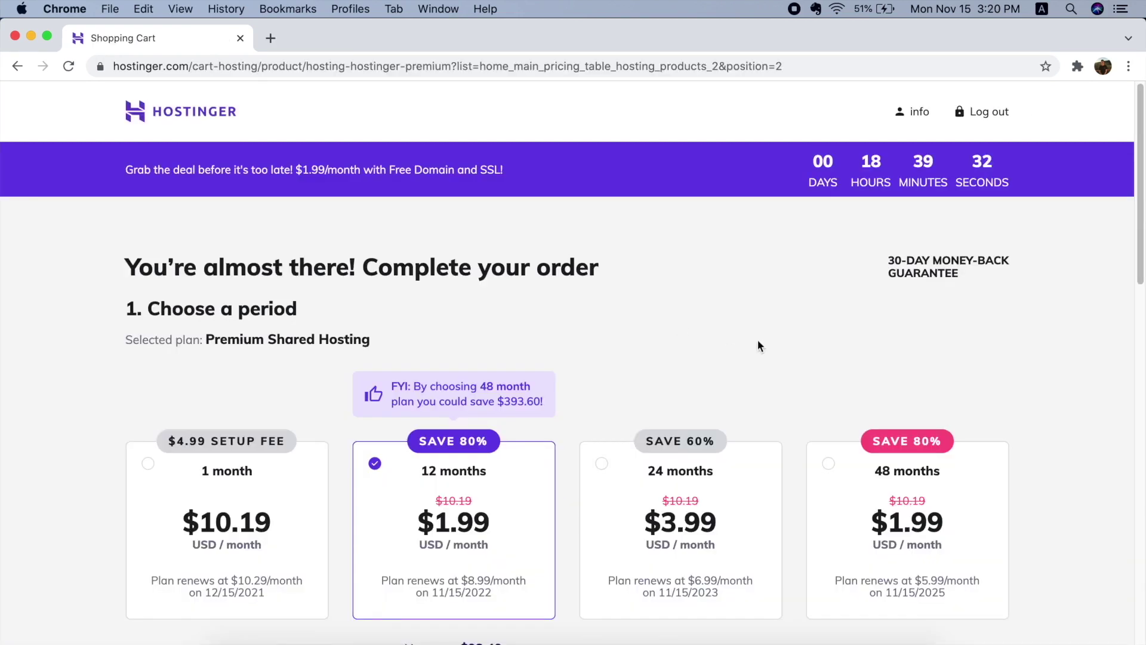
pyautogui.scroll(-3, 659, 250)
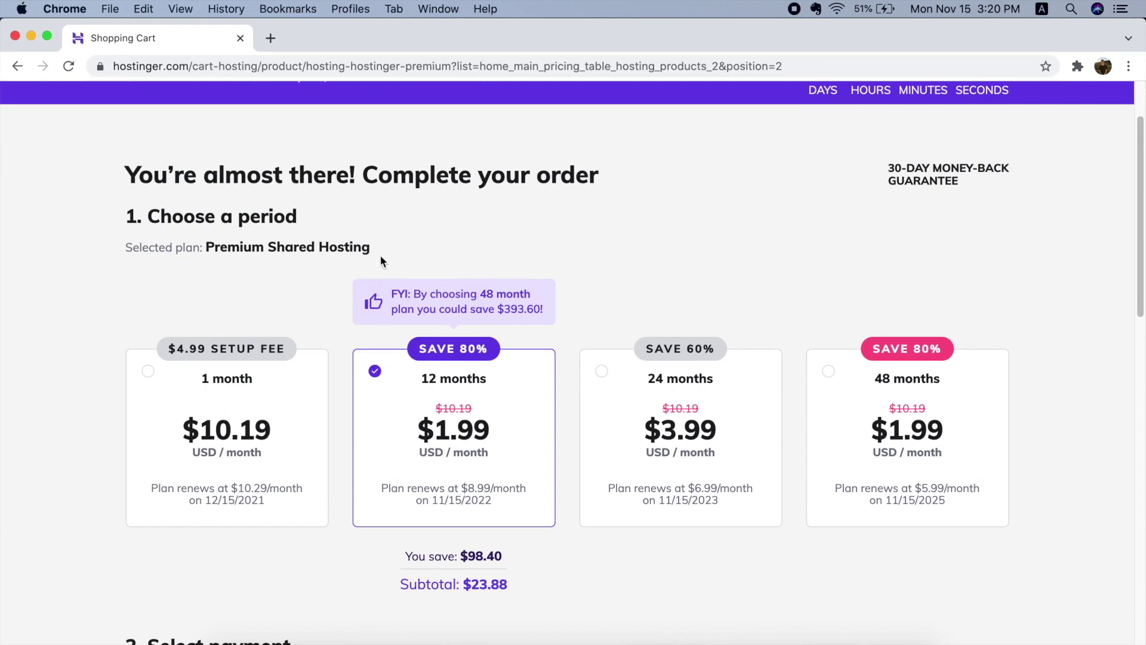
pyautogui.scroll(-3, 351, 266)
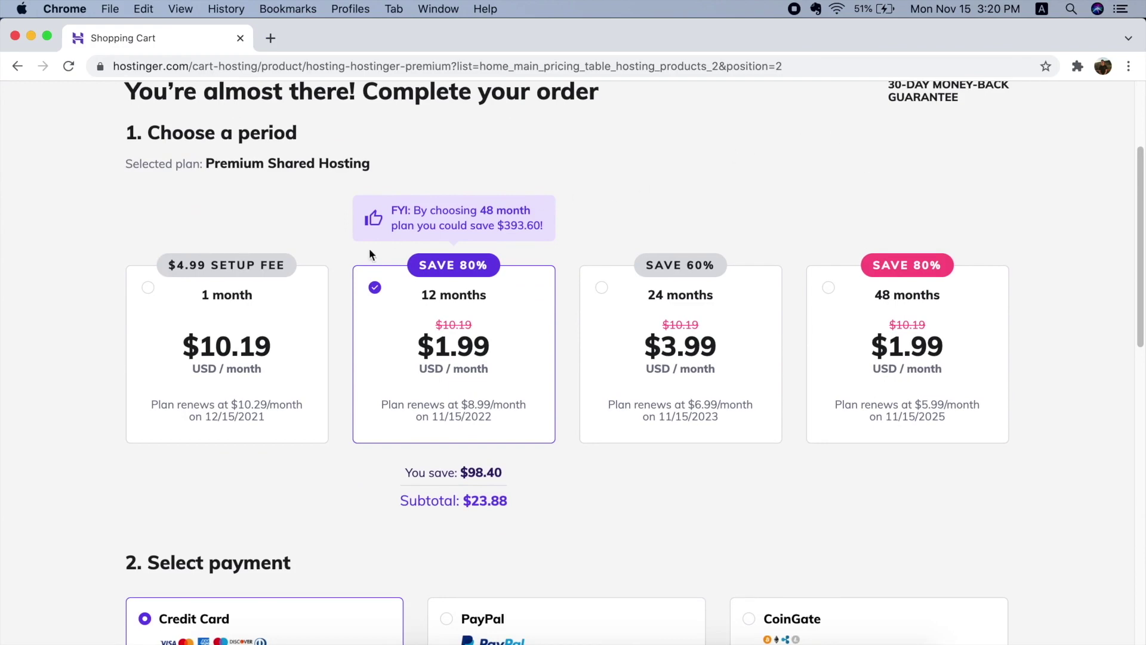
pyautogui.scroll(-1, 552, 321)
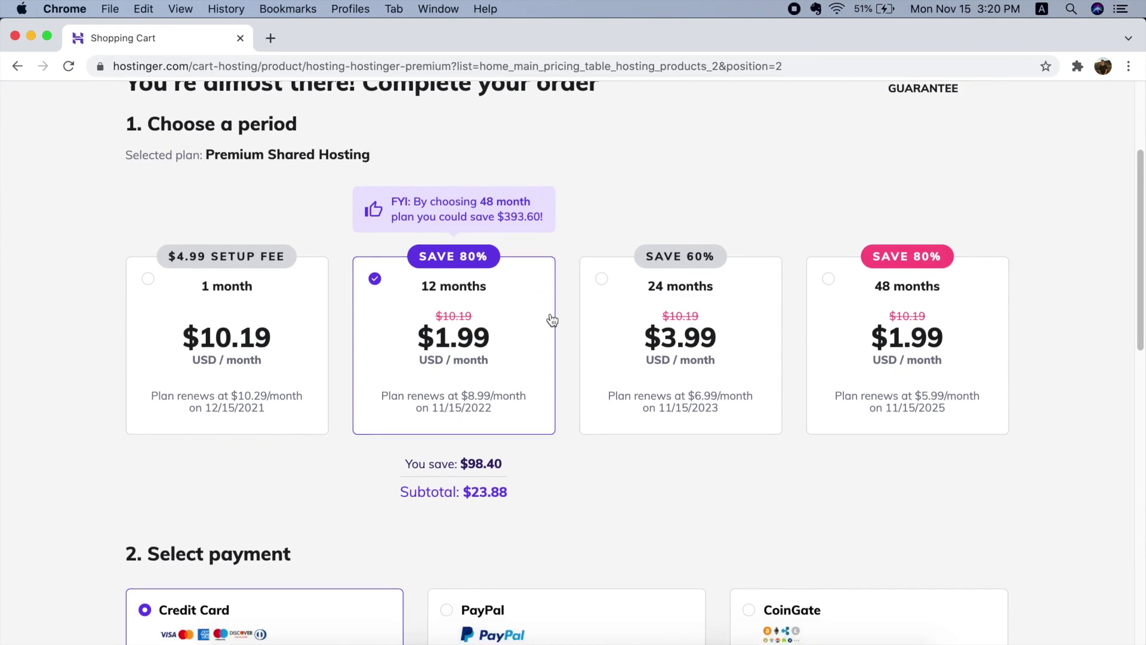
pyautogui.scroll(3, 549, 334)
# - Apply the coupon code DAMIEN to the 12-month Premium Shared Hosting order
pyautogui.scroll(-10, 549, 337)
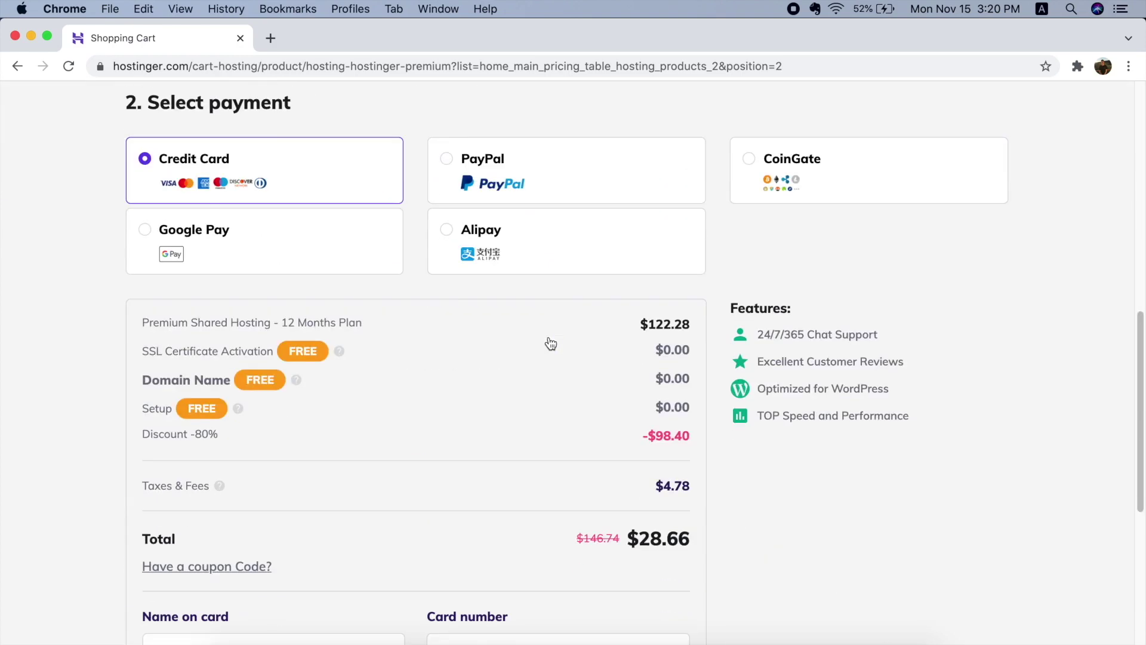
pyautogui.scroll(-2, 551, 344)
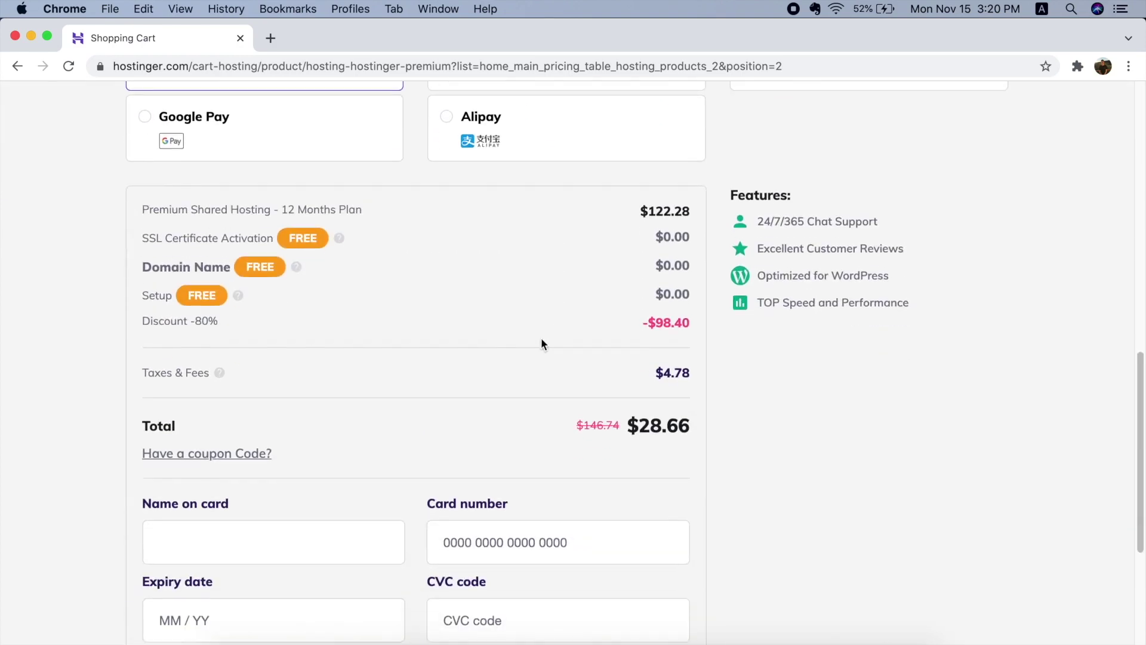
pyautogui.scroll(-2, 548, 341)
pyautogui.click(225, 377)
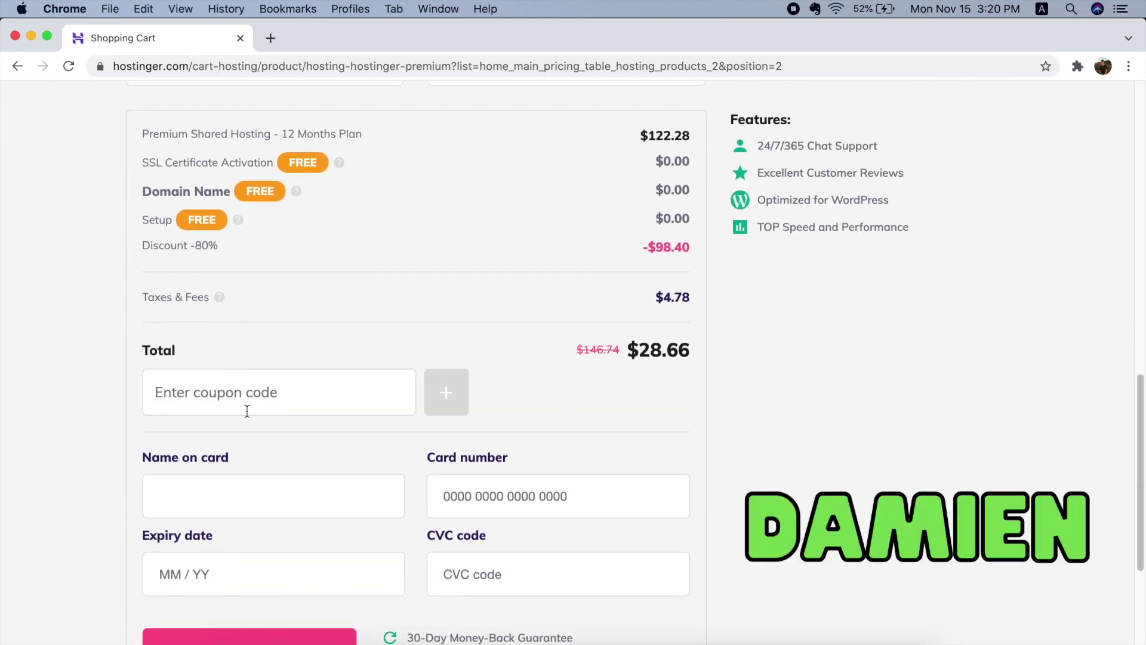
pyautogui.write('DAMIEN')
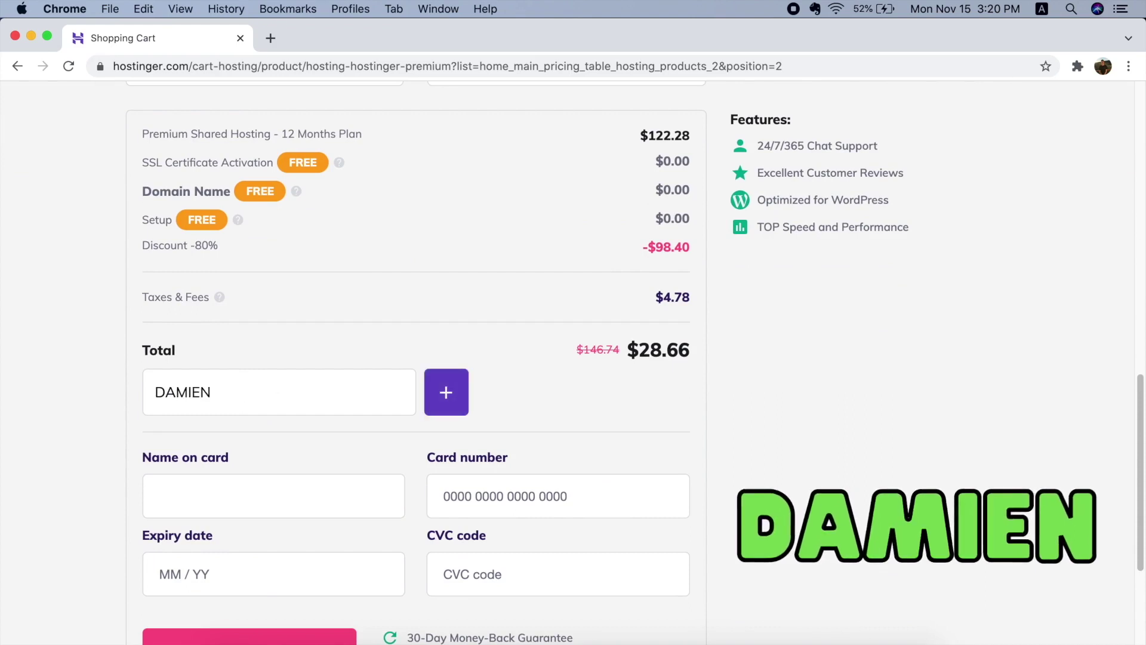
pyautogui.click(462, 396)
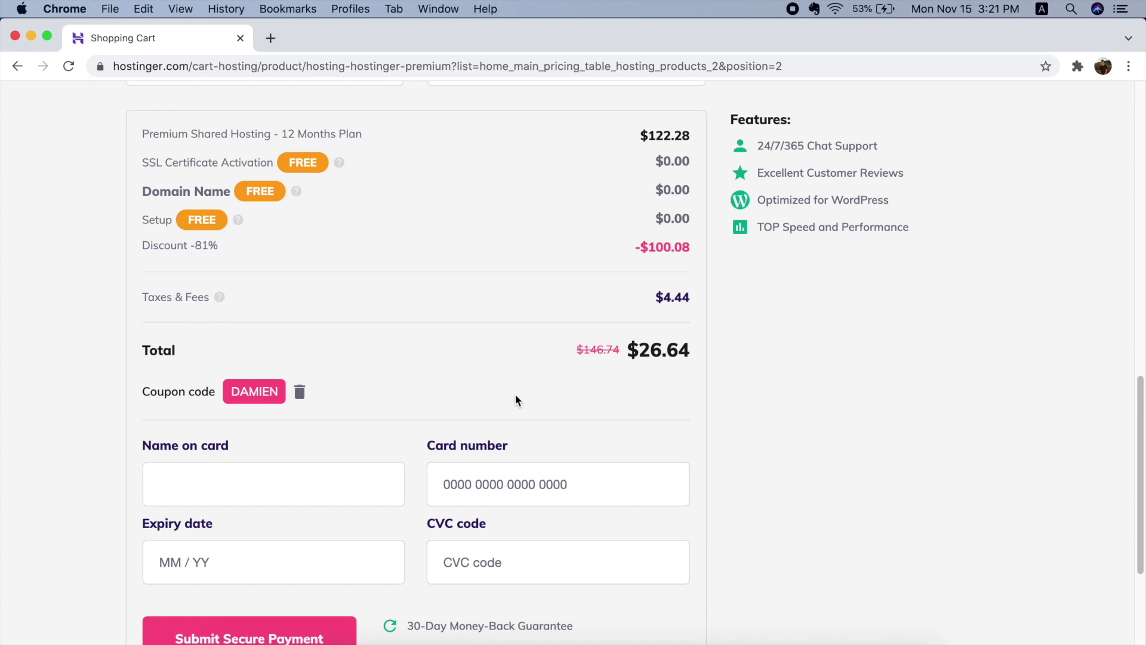
# - Review the order's price summary and card payment form in the shopping cart
pyautogui.scroll(-1, 516, 400)
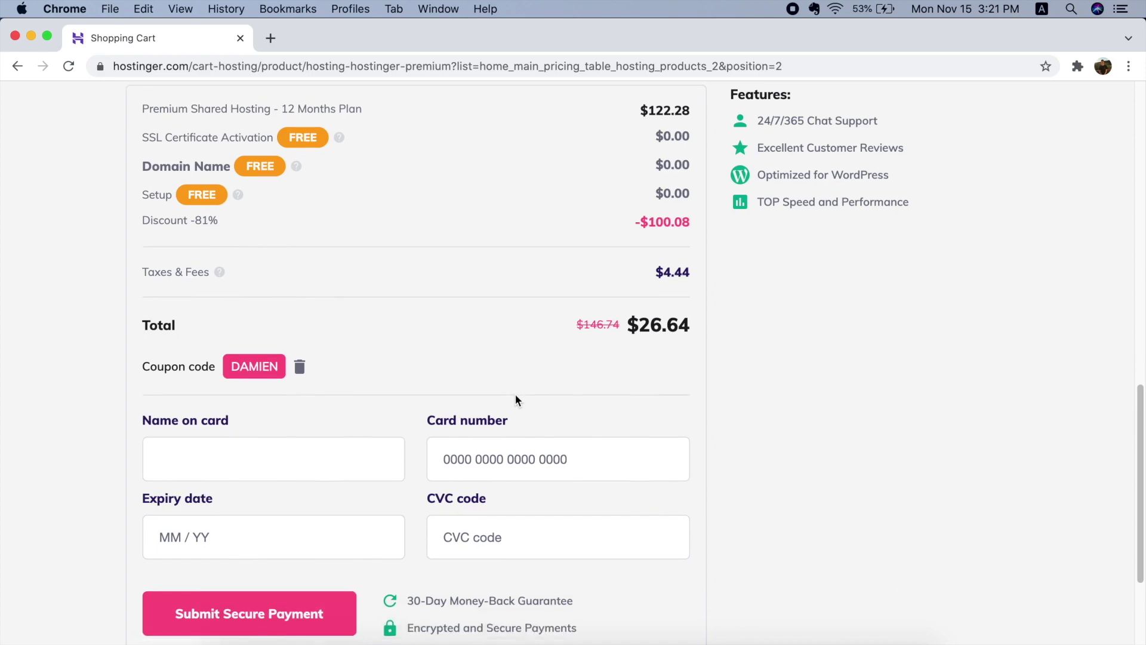
pyautogui.scroll(2, 546, 356)
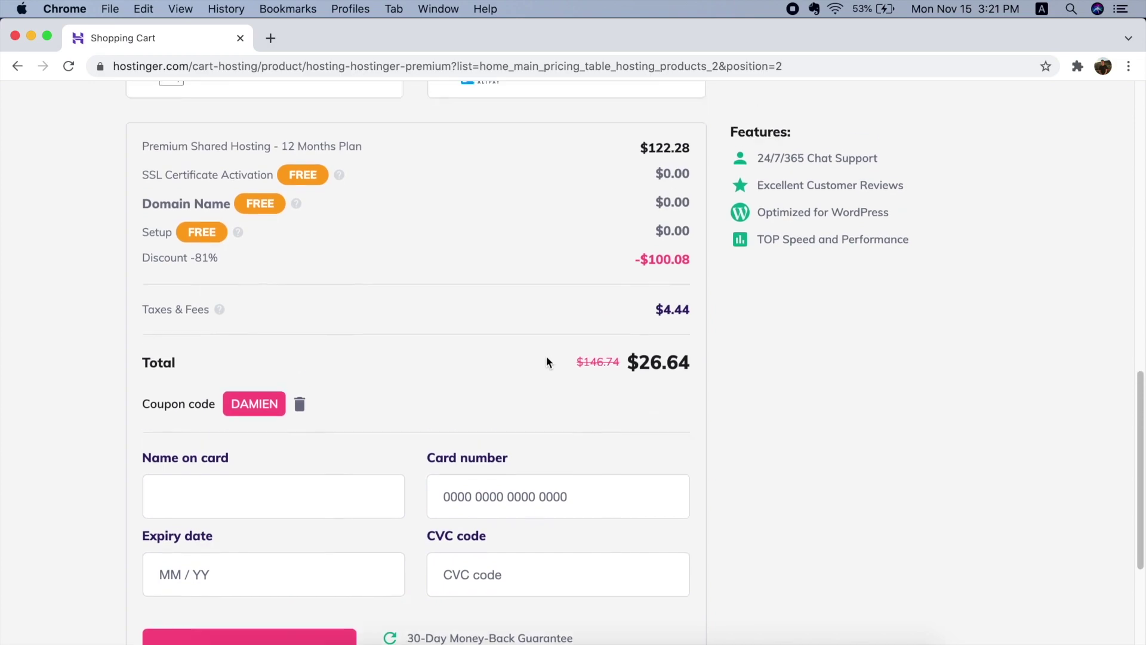
pyautogui.scroll(-8, 597, 352)
pyautogui.scroll(20, 780, 346)
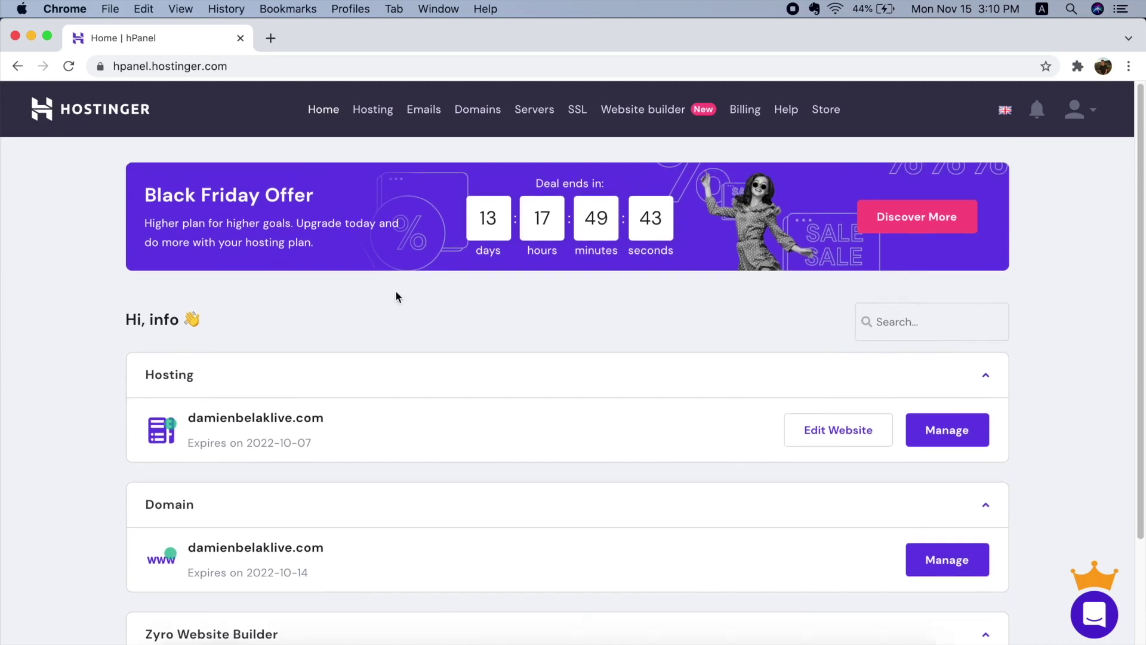
# - Review the hosting and domain entries on the hPanel home page and collapse the Zyro Website Builder section
pyautogui.scroll(-3, 463, 317)
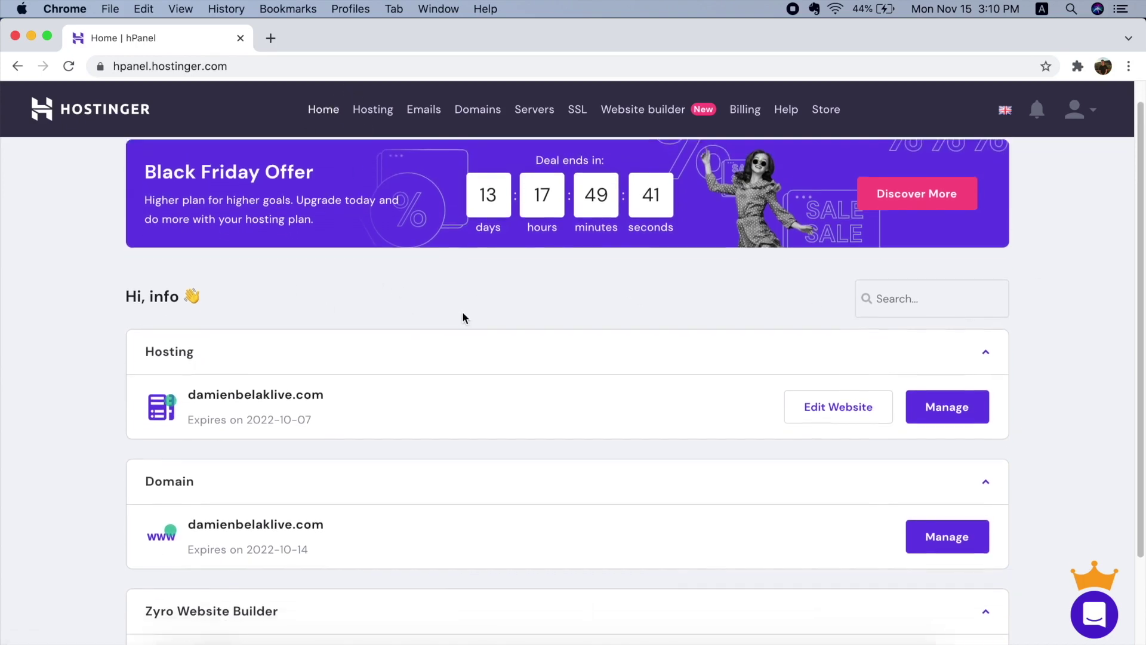
pyautogui.scroll(-5, 352, 364)
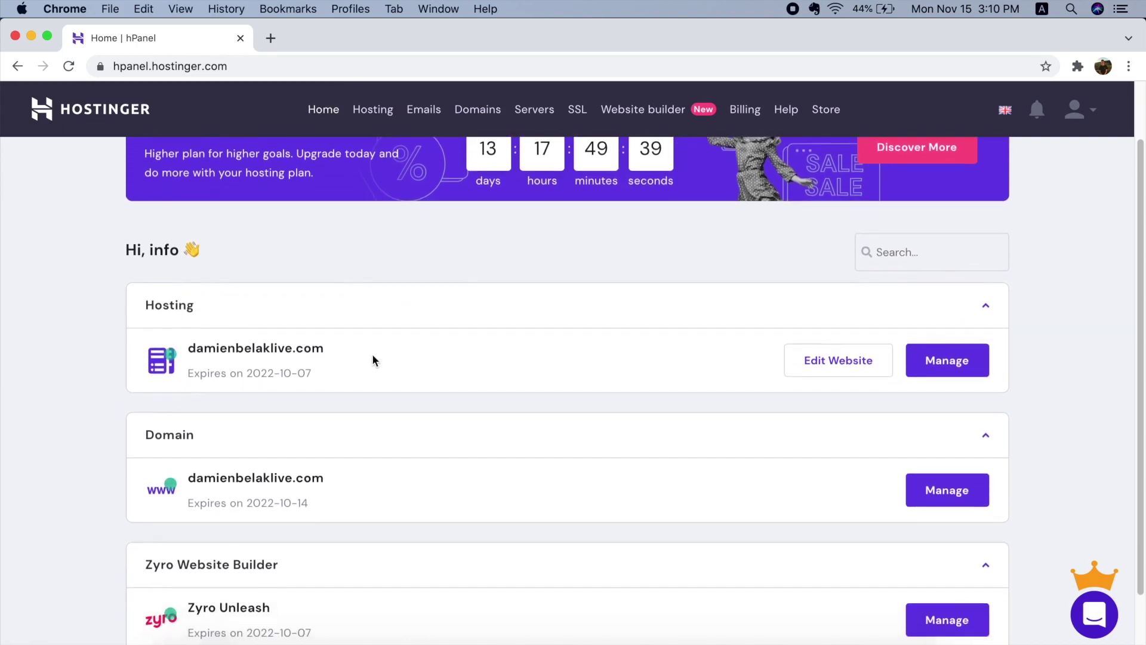
pyautogui.moveTo(352, 279); pyautogui.dragTo(187, 278)
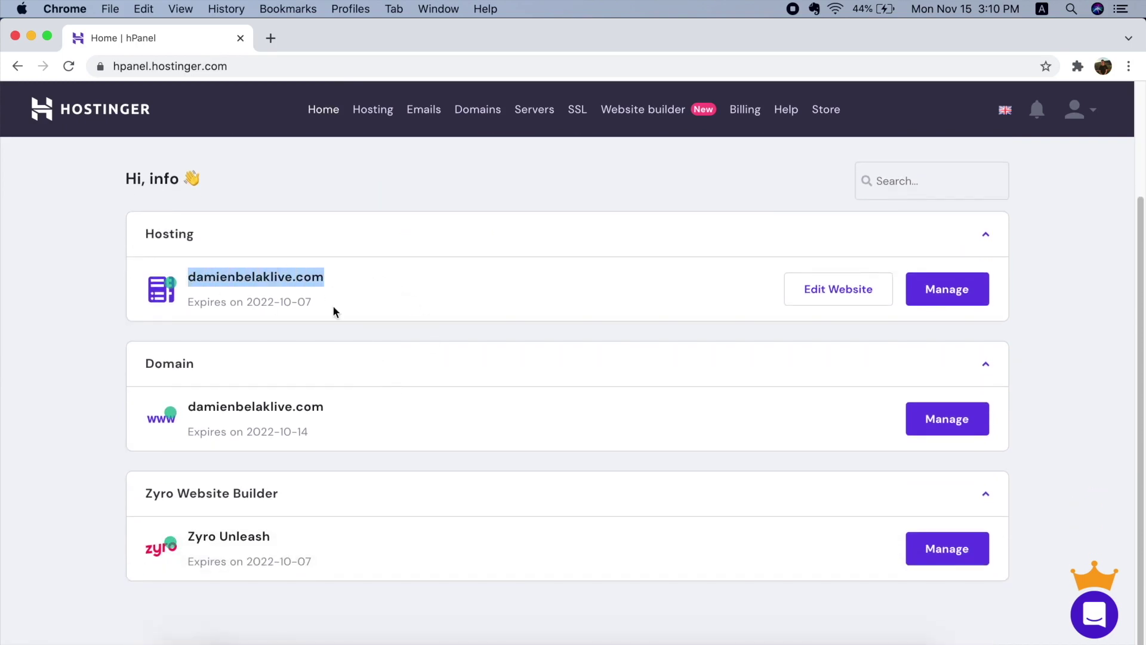
pyautogui.click(401, 326)
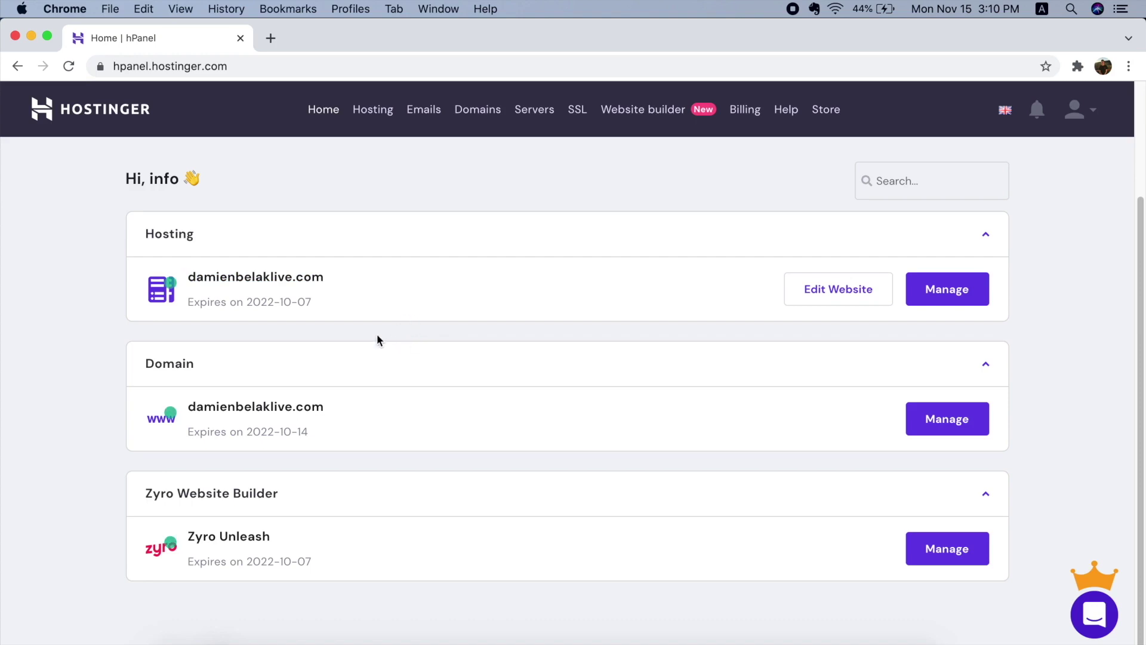
pyautogui.moveTo(144, 495); pyautogui.dragTo(301, 513)
pyautogui.click(456, 605)
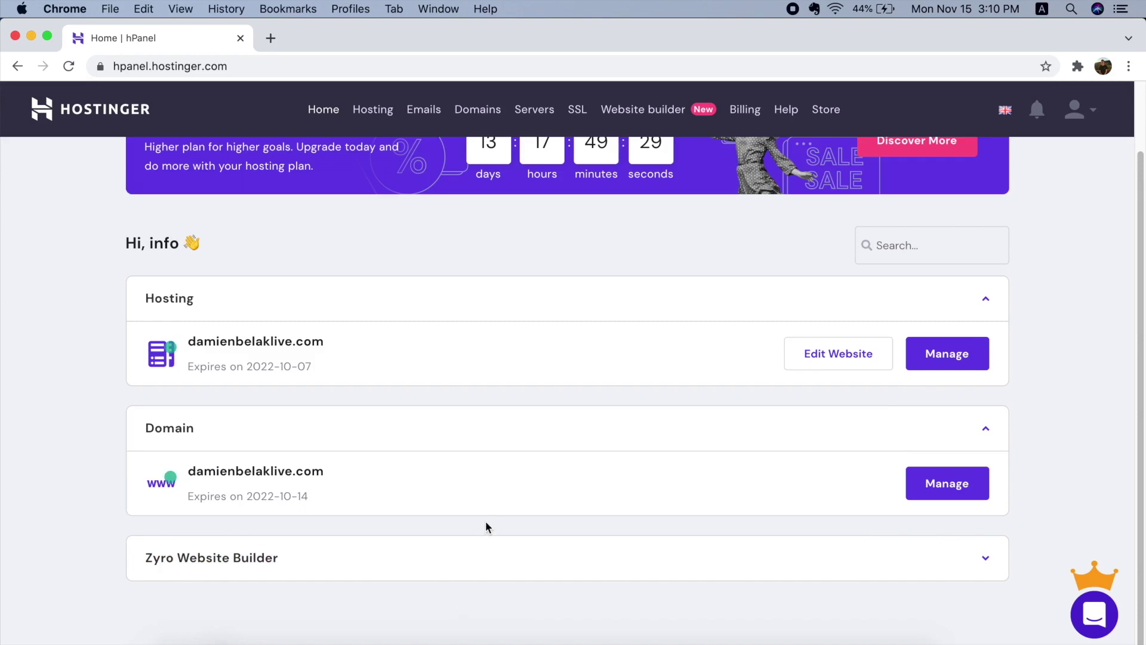
# - Open the Zyro Unleash website builder from hPanel and start creating a new website using a template
pyautogui.click(965, 560)
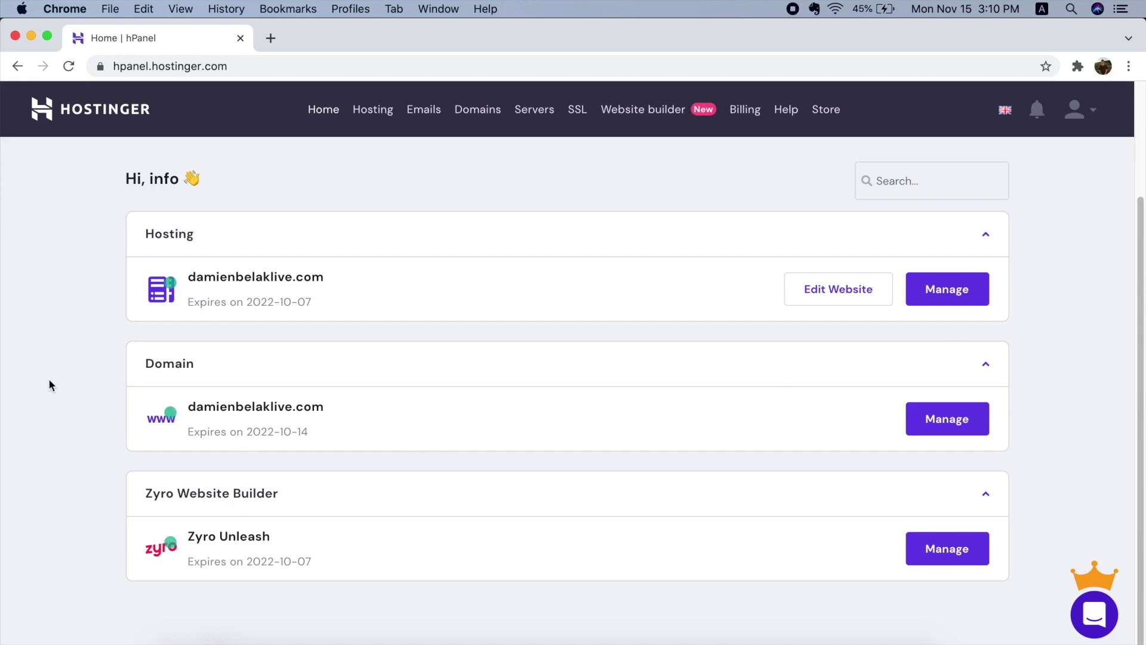
pyautogui.click(935, 568)
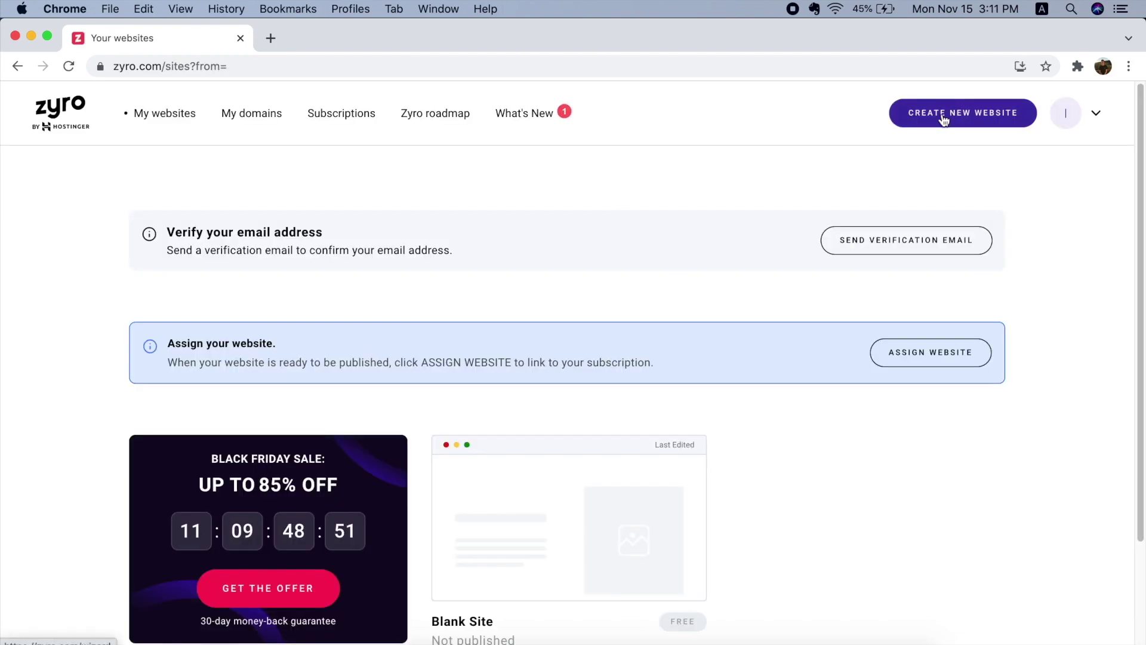
pyautogui.click(969, 122)
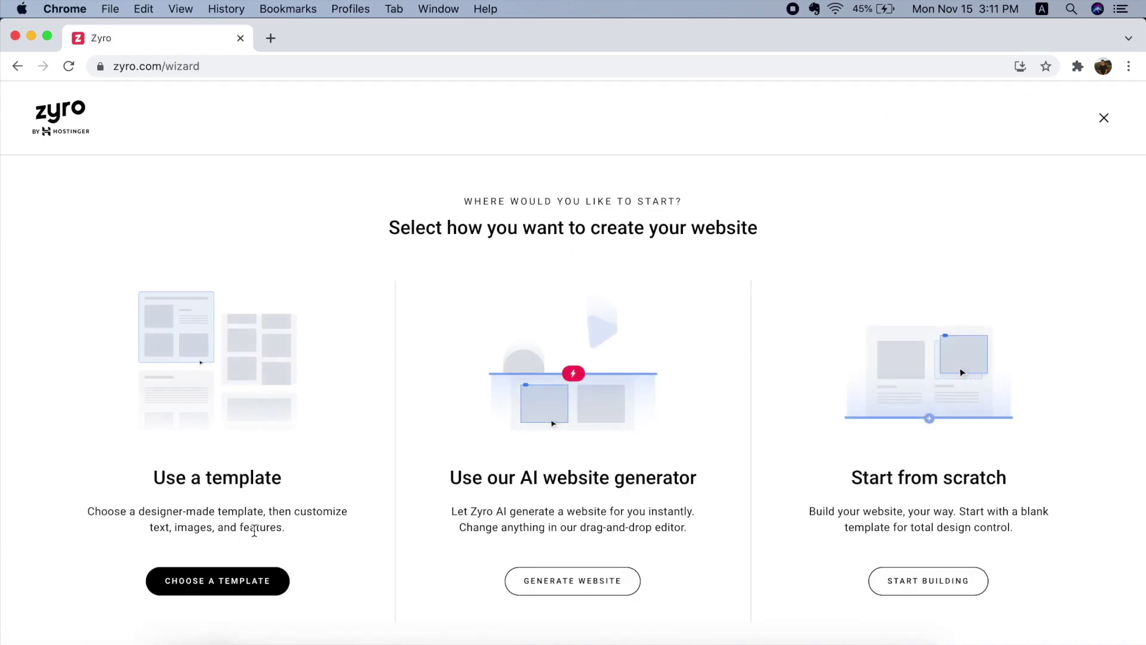
pyautogui.click(206, 581)
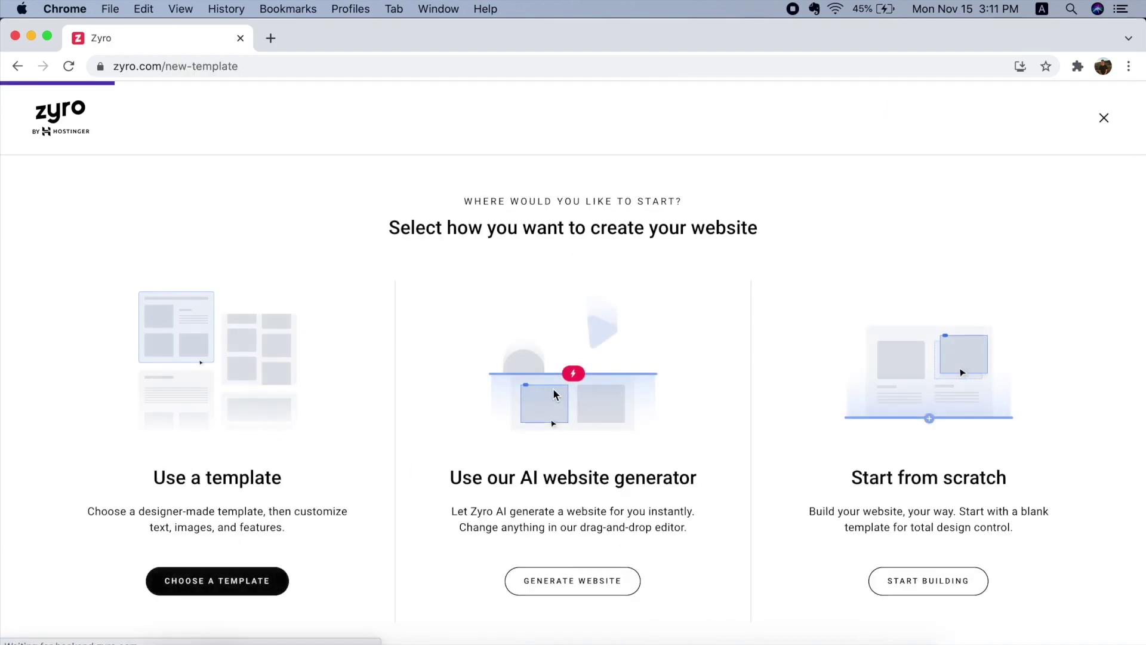
# - Browse the first page of designer-made website templates and the template categories in the Zyro gallery
pyautogui.scroll(-10, 553, 388)
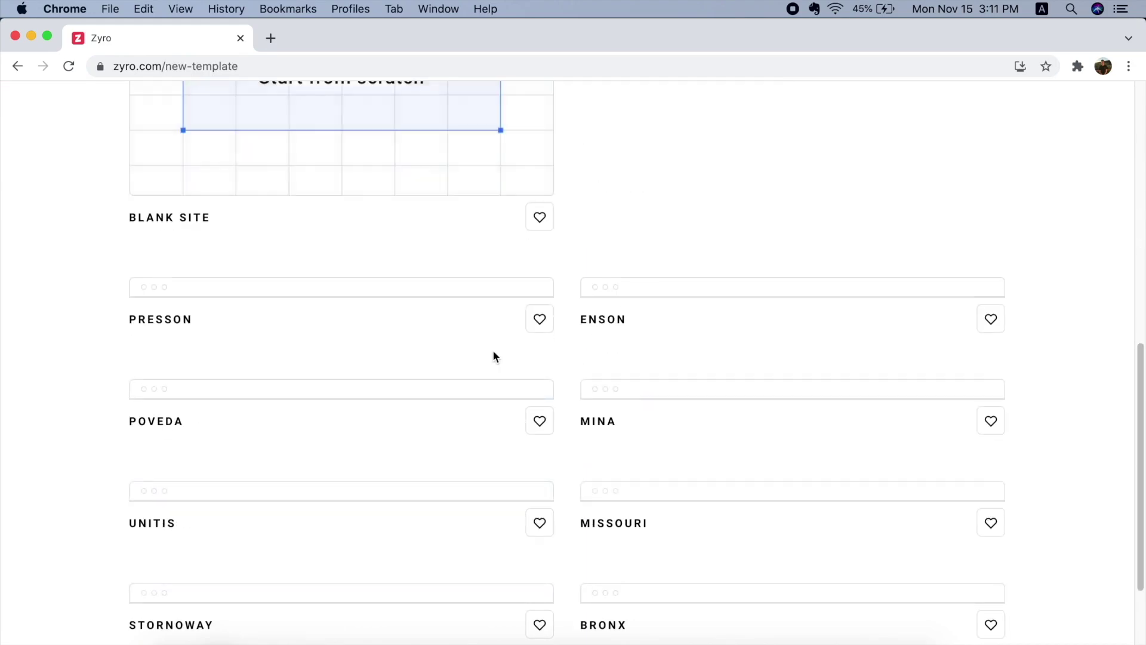
pyautogui.scroll(7, 463, 368)
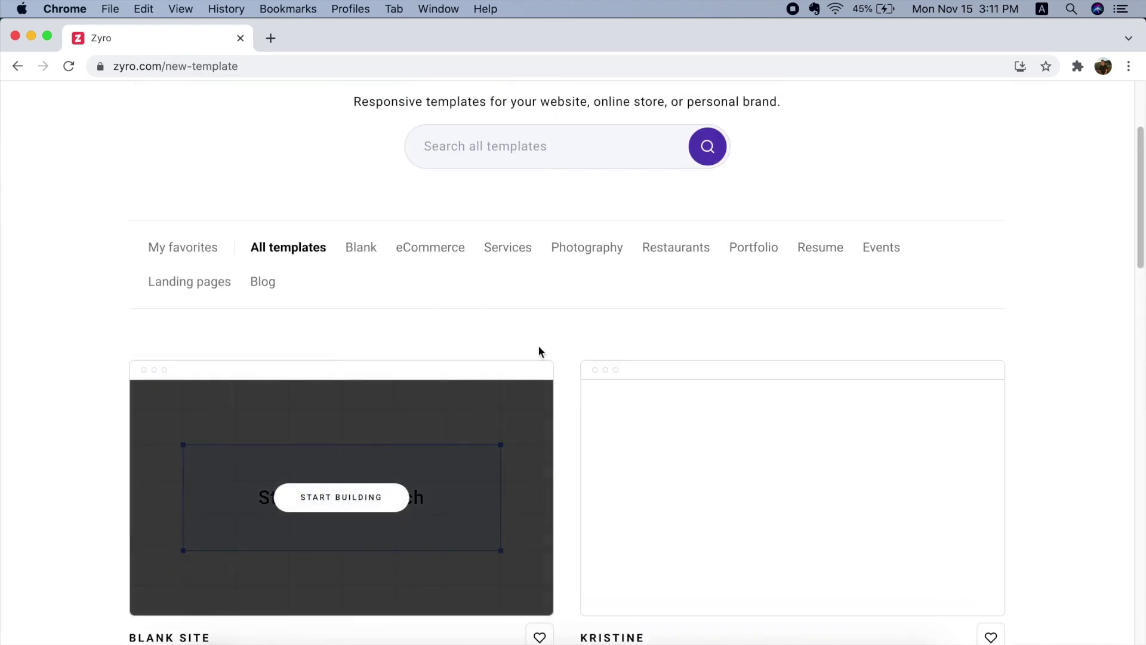
pyautogui.scroll(-4, 544, 239)
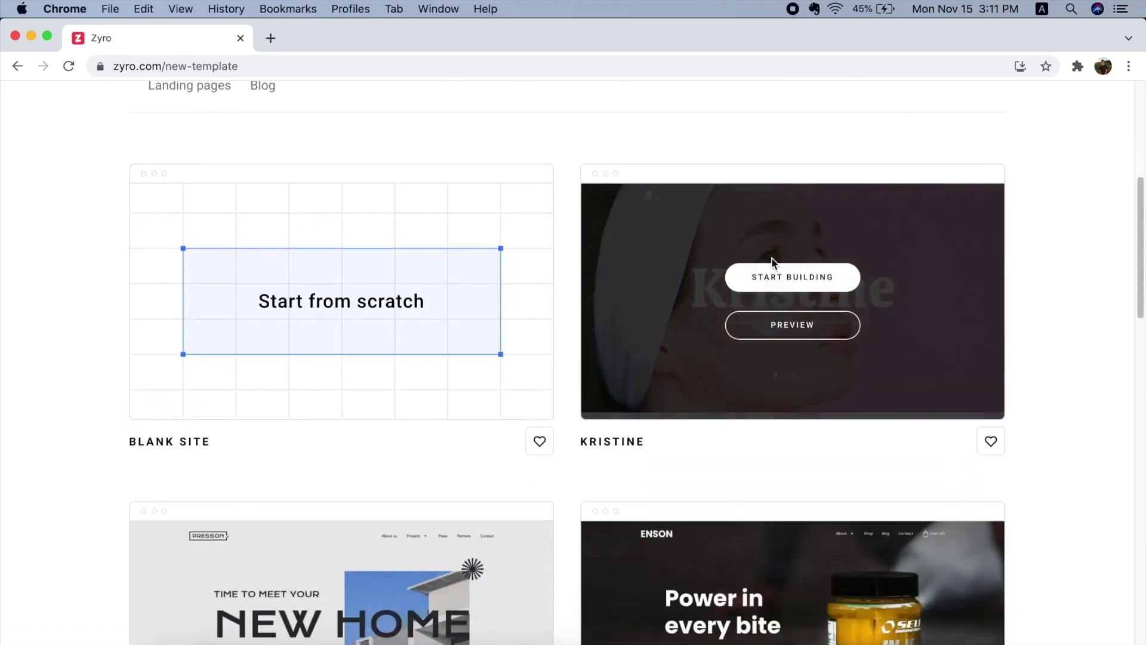
pyautogui.scroll(-3, 773, 259)
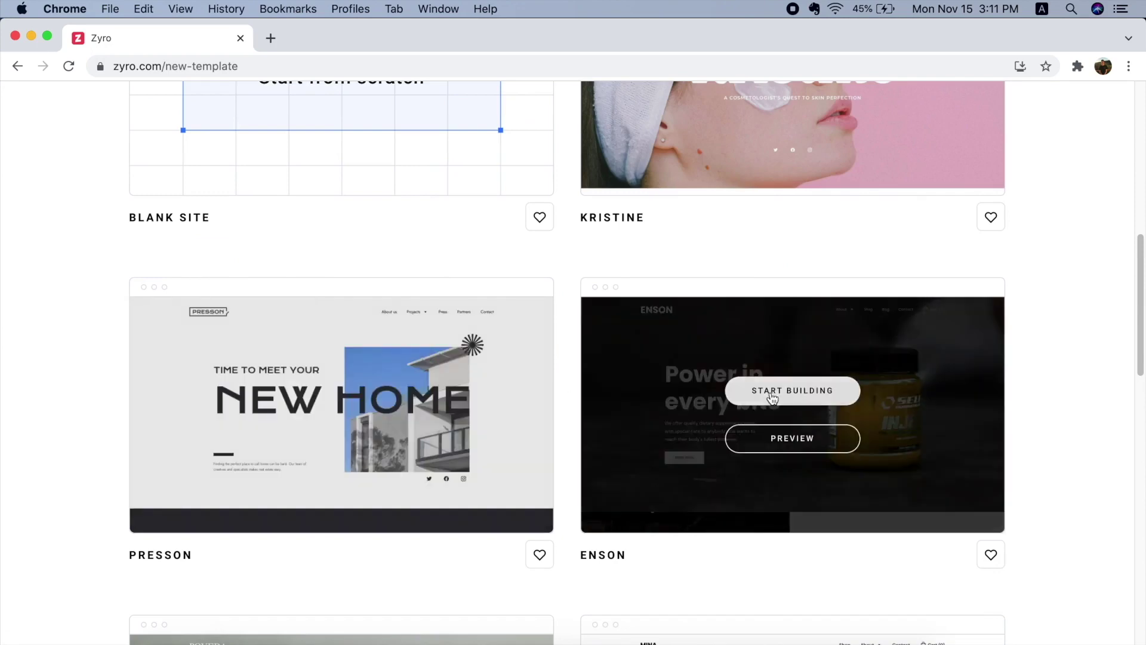
pyautogui.scroll(-1, 770, 397)
pyautogui.scroll(3, 806, 328)
pyautogui.scroll(-3, 686, 328)
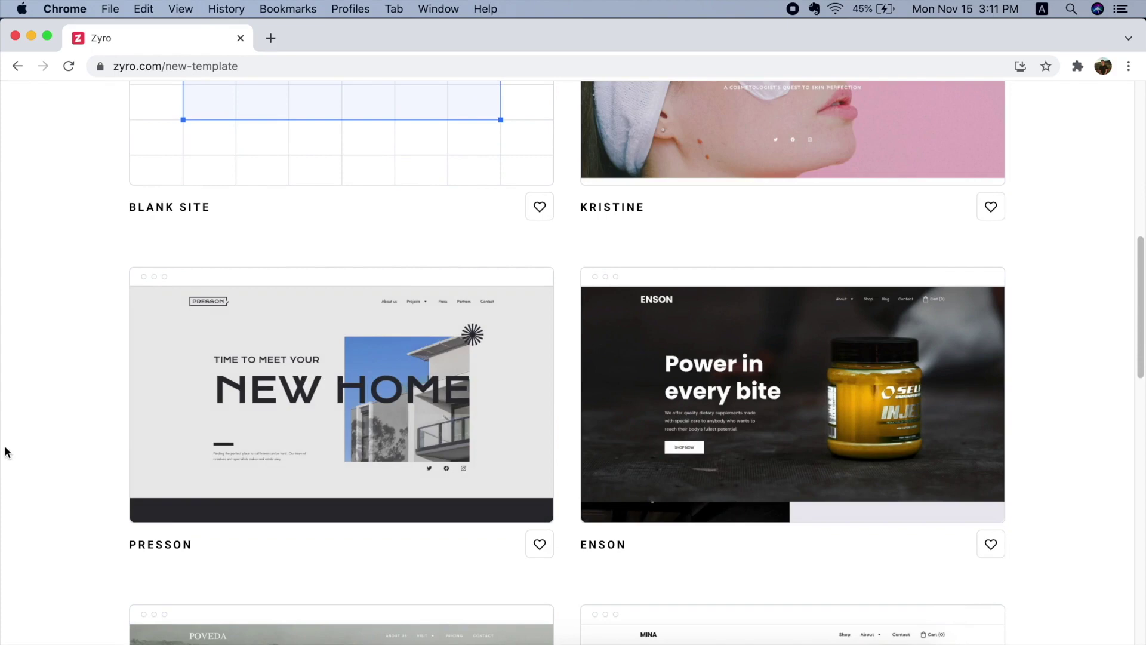
pyautogui.scroll(-2, 1059, 275)
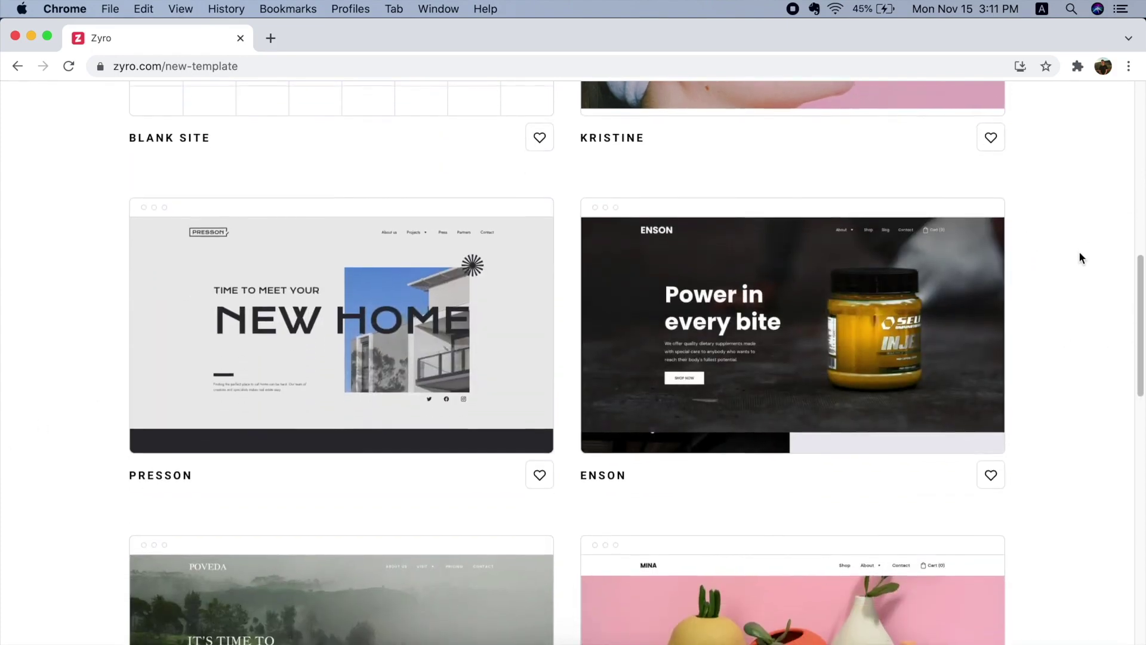
pyautogui.scroll(-5, 1078, 257)
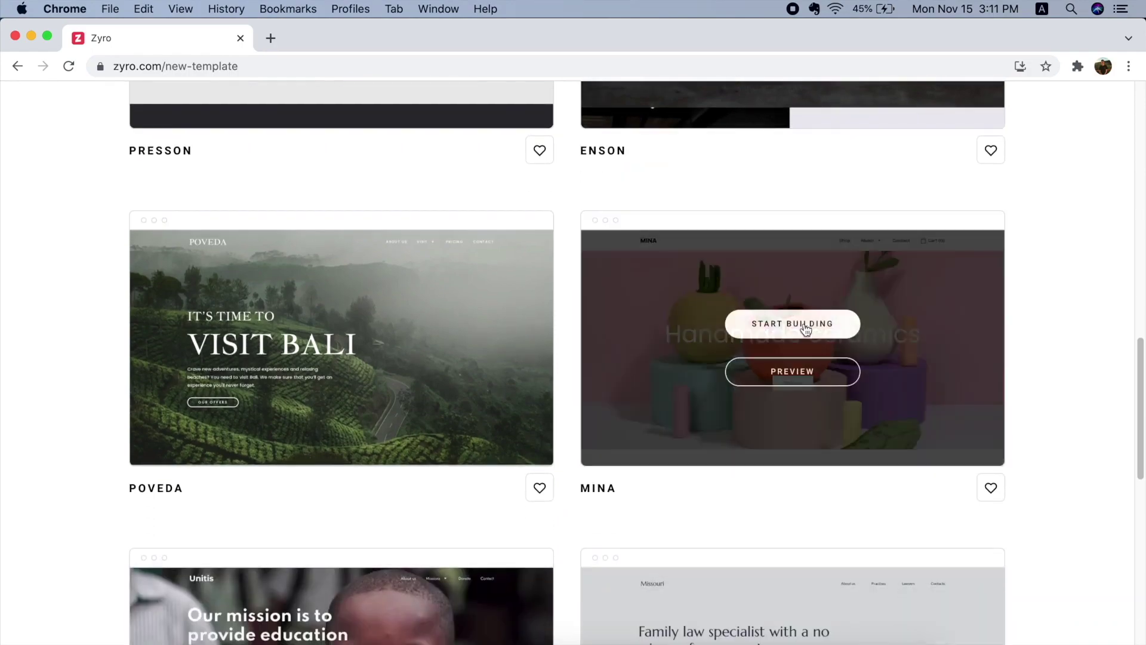
pyautogui.scroll(-6, 515, 394)
pyautogui.scroll(-4, 515, 392)
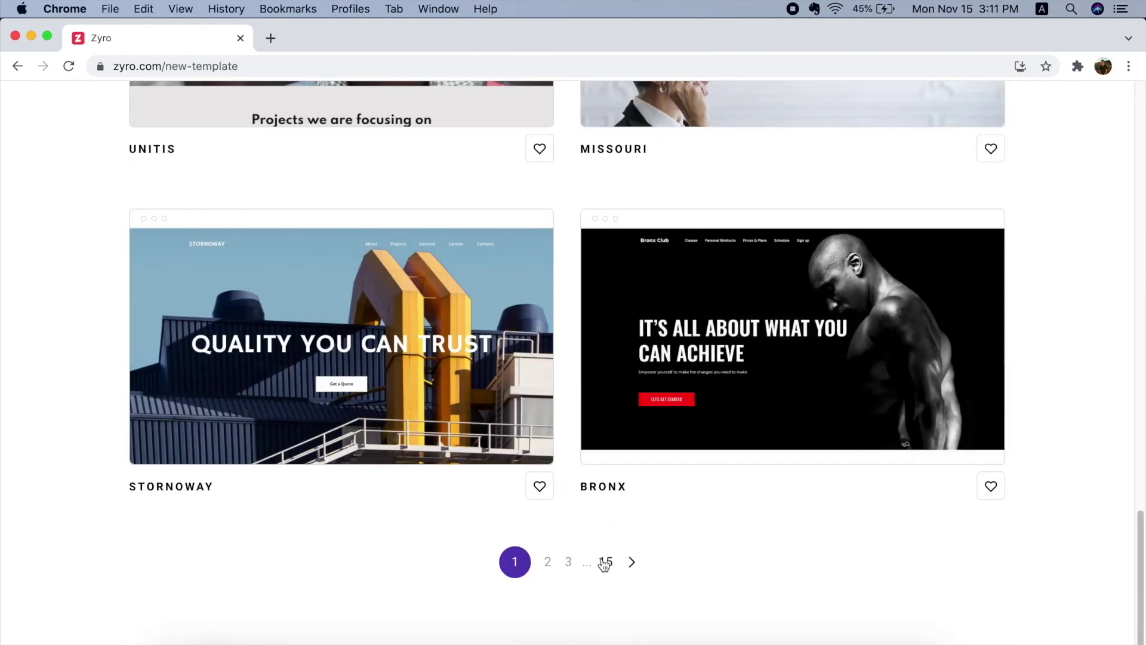
pyautogui.scroll(8, 1050, 437)
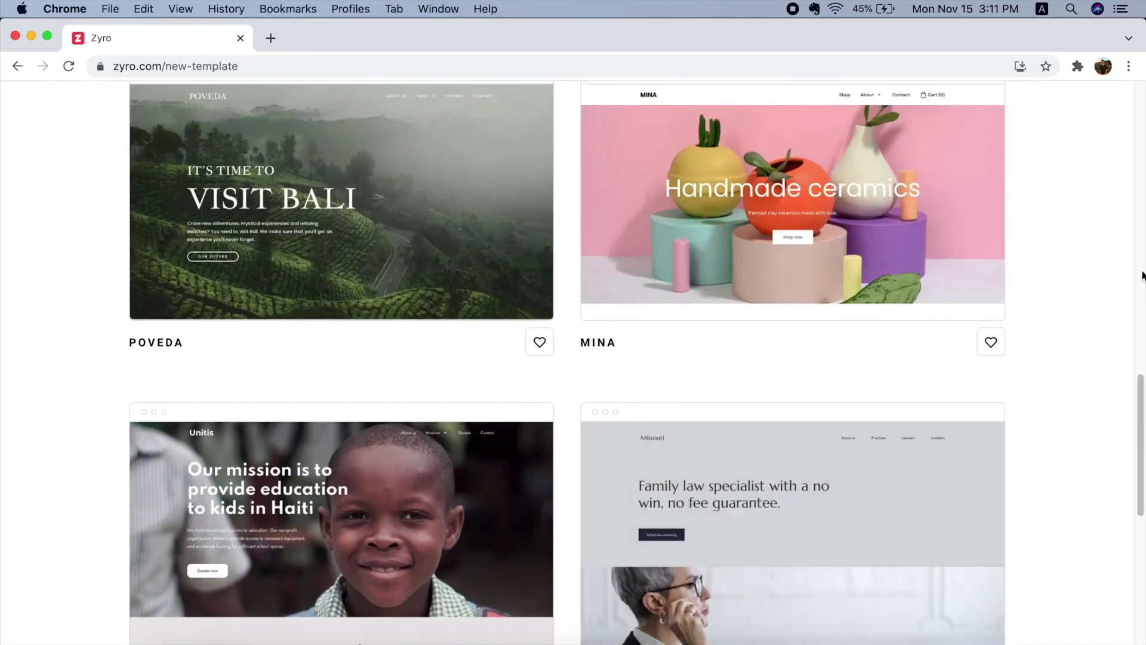
pyautogui.scroll(15, 1084, 284)
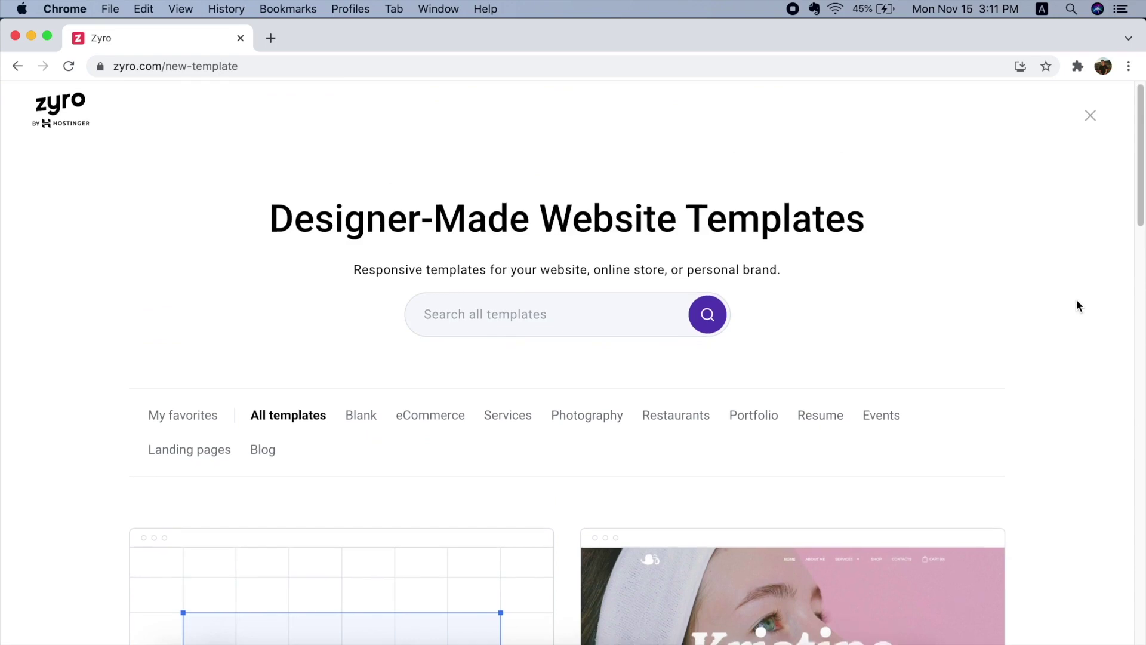
pyautogui.scroll(-2, 1078, 301)
pyautogui.scroll(-6, 1078, 310)
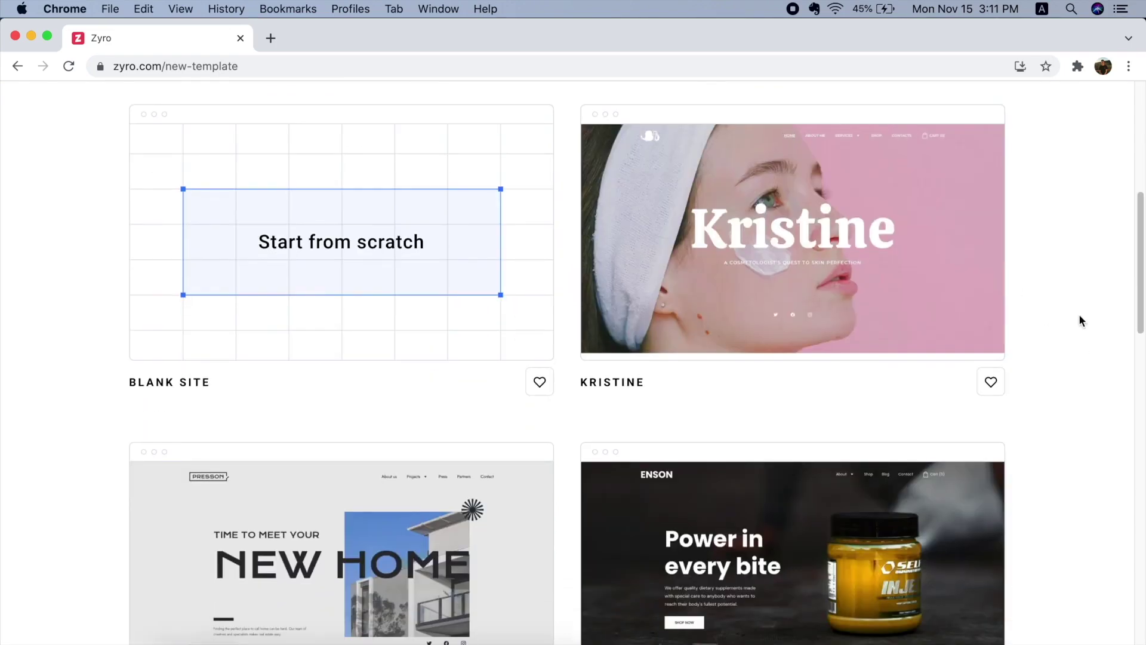
pyautogui.scroll(5, 1080, 320)
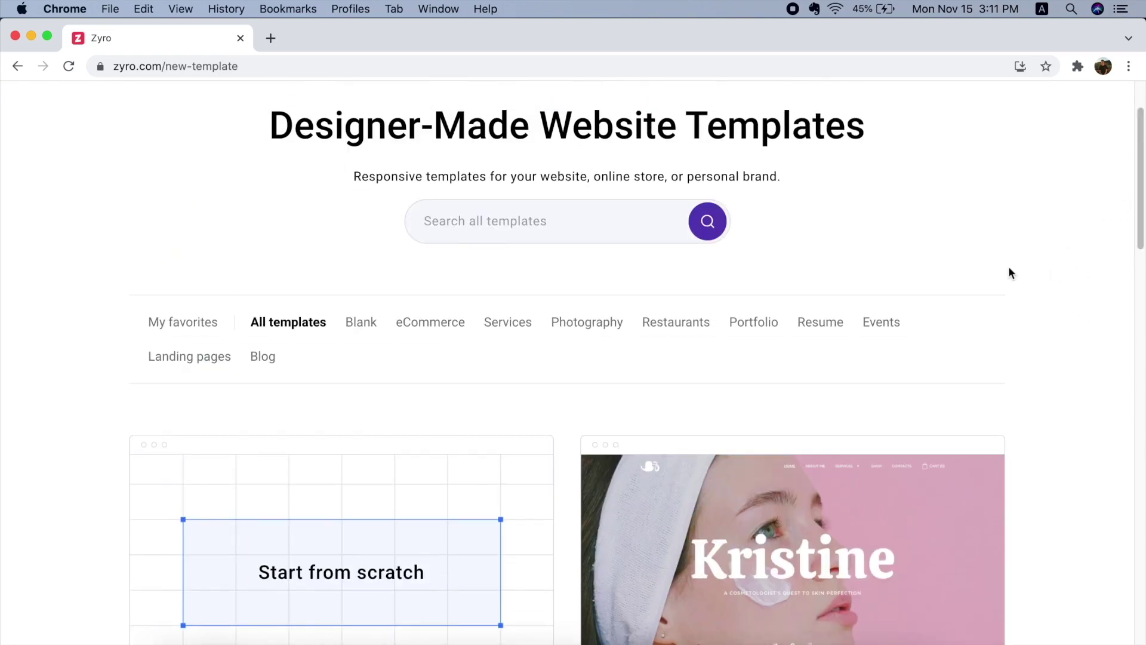
pyautogui.scroll(2, 1011, 273)
pyautogui.scroll(-10, 1131, 322)
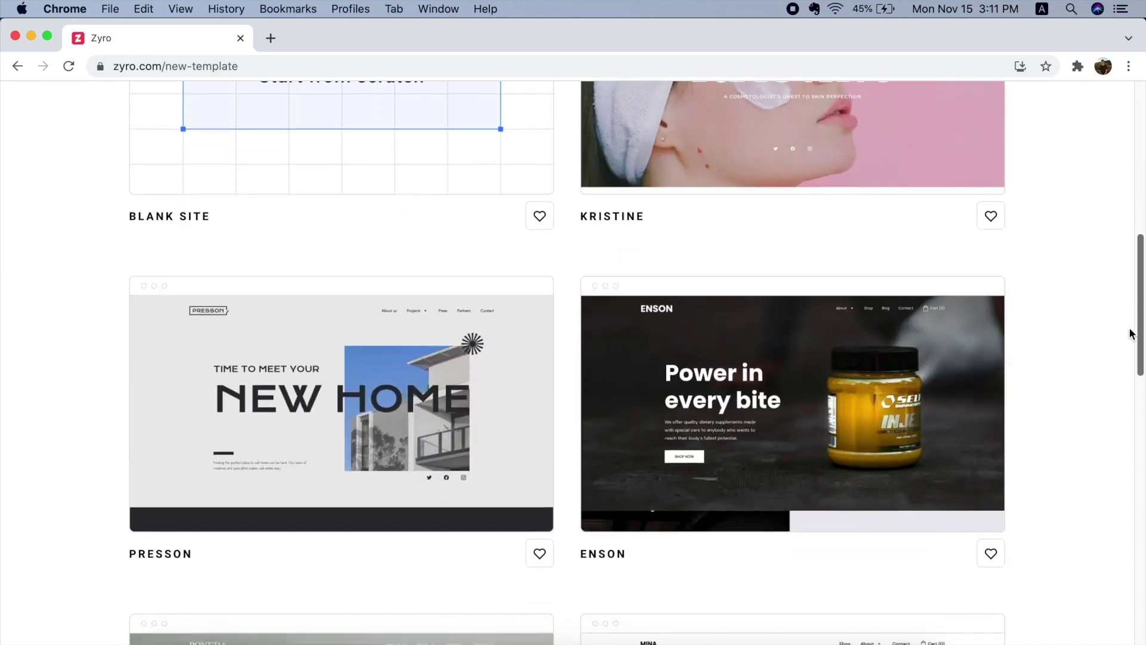
pyautogui.scroll(10, 1131, 333)
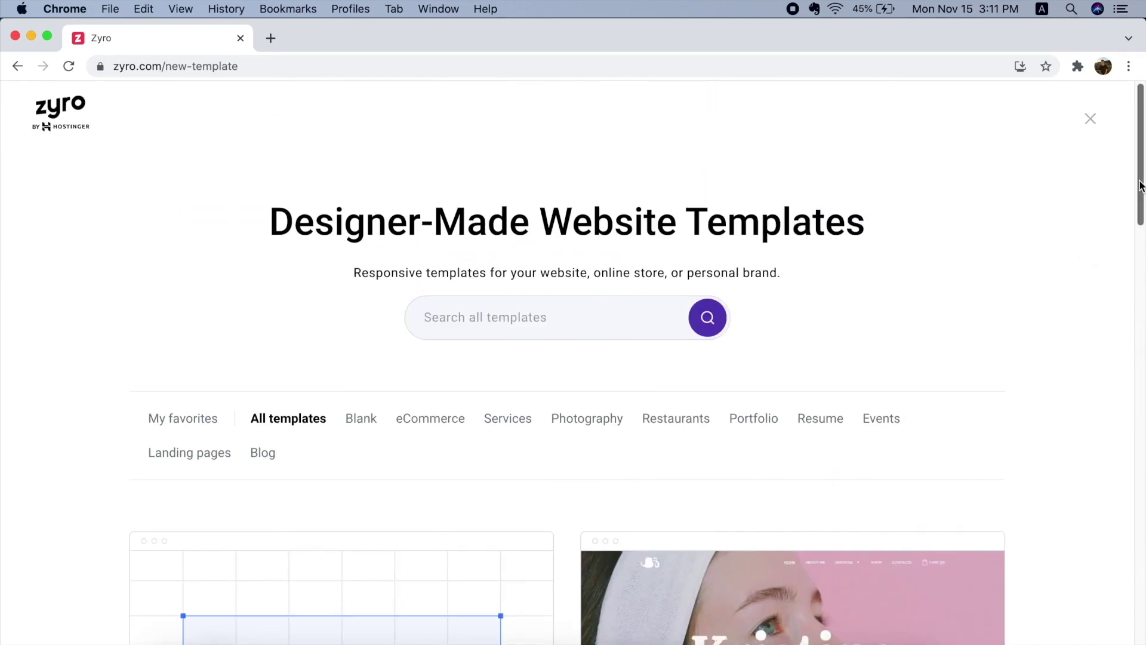
# - Close the template gallery and go back through the Zyro pages to the hPanel home page
pyautogui.click(1090, 121)
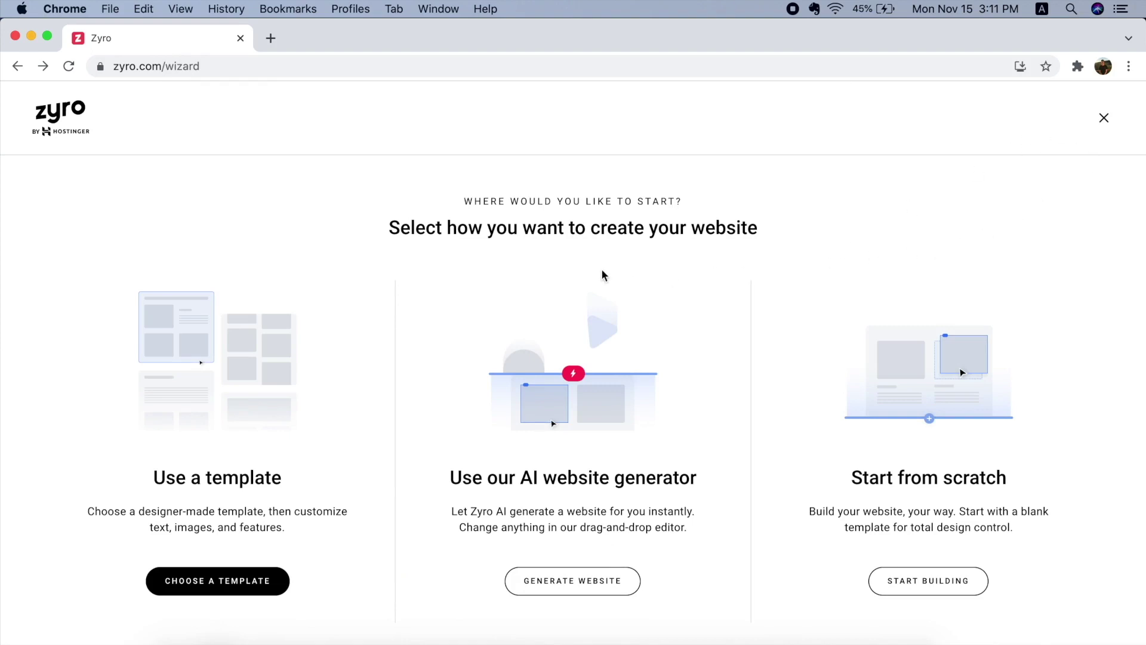
pyautogui.click(18, 66)
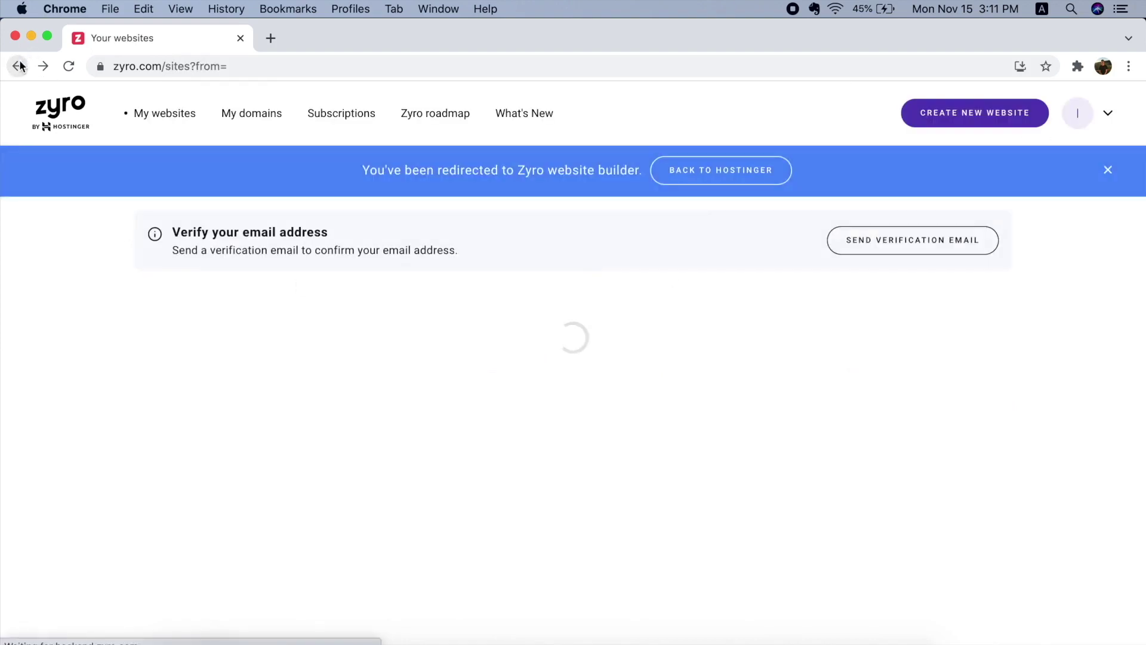
pyautogui.click(19, 66)
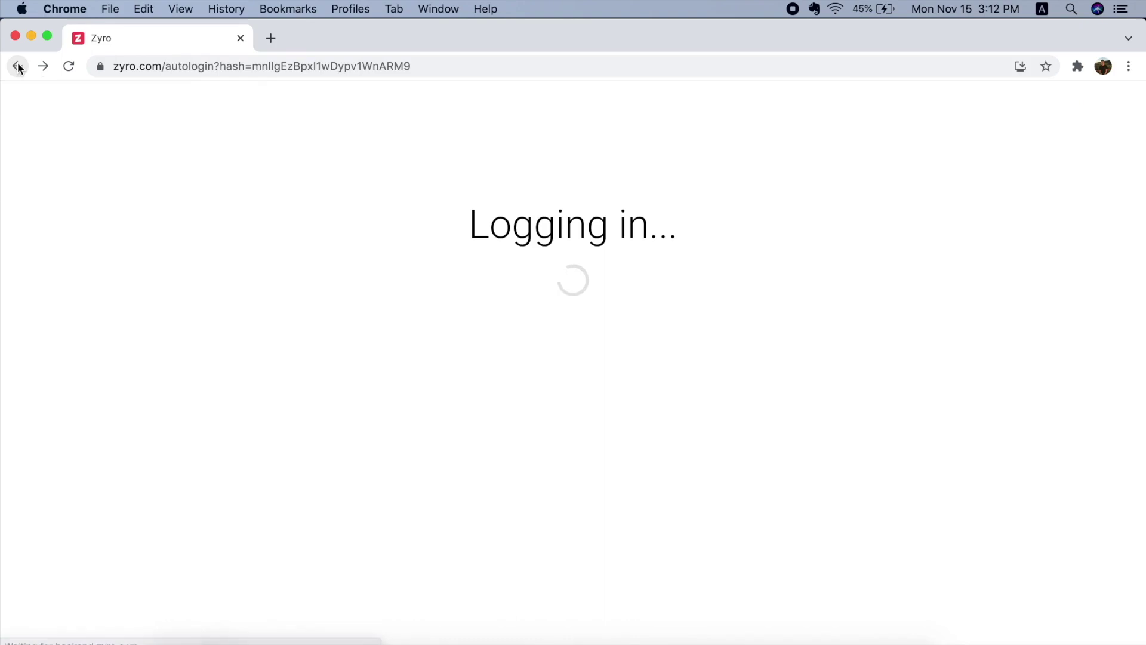
pyautogui.click(18, 66)
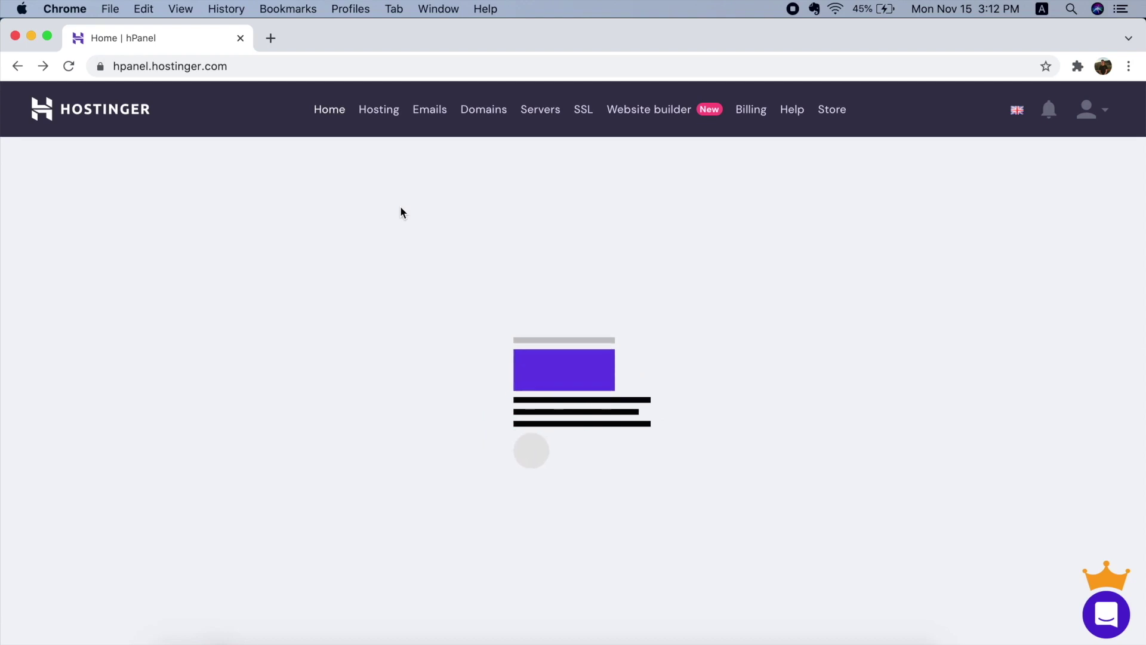
# - Look over the hPanel home page and examine the Premium plan entry on the Hosting page
pyautogui.scroll(-3, 400, 229)
pyautogui.scroll(3, 401, 233)
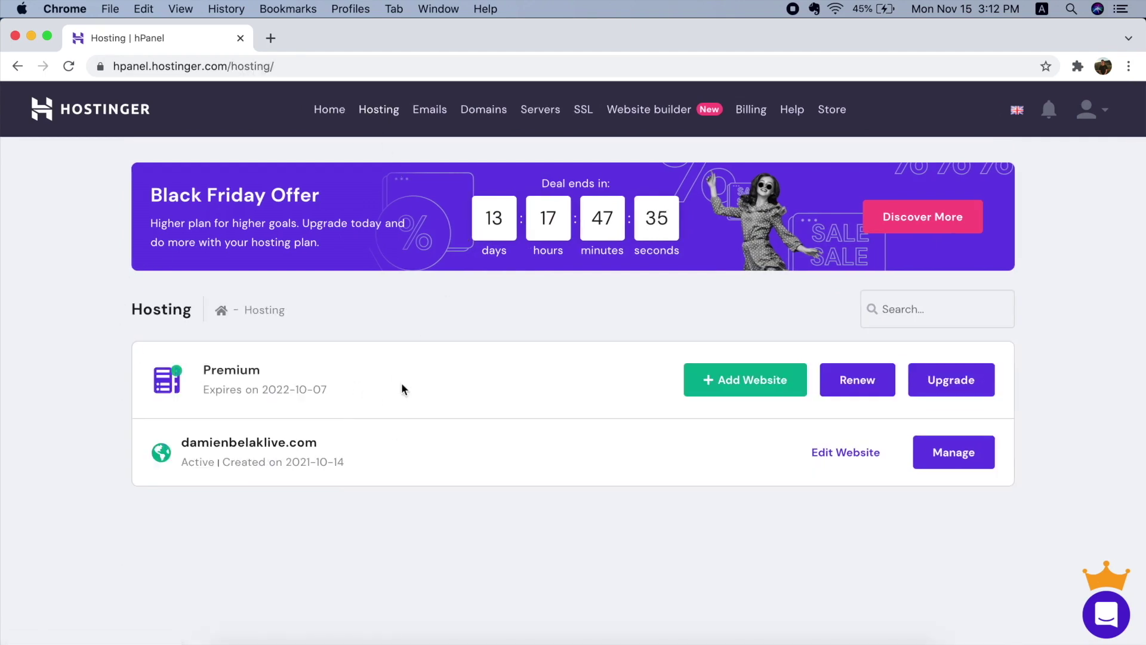
pyautogui.moveTo(279, 368); pyautogui.dragTo(200, 368)
pyautogui.click(382, 328)
# - Look through the Emails and Domains sections and review the VPS plans offered under Servers
pyautogui.click(427, 112)
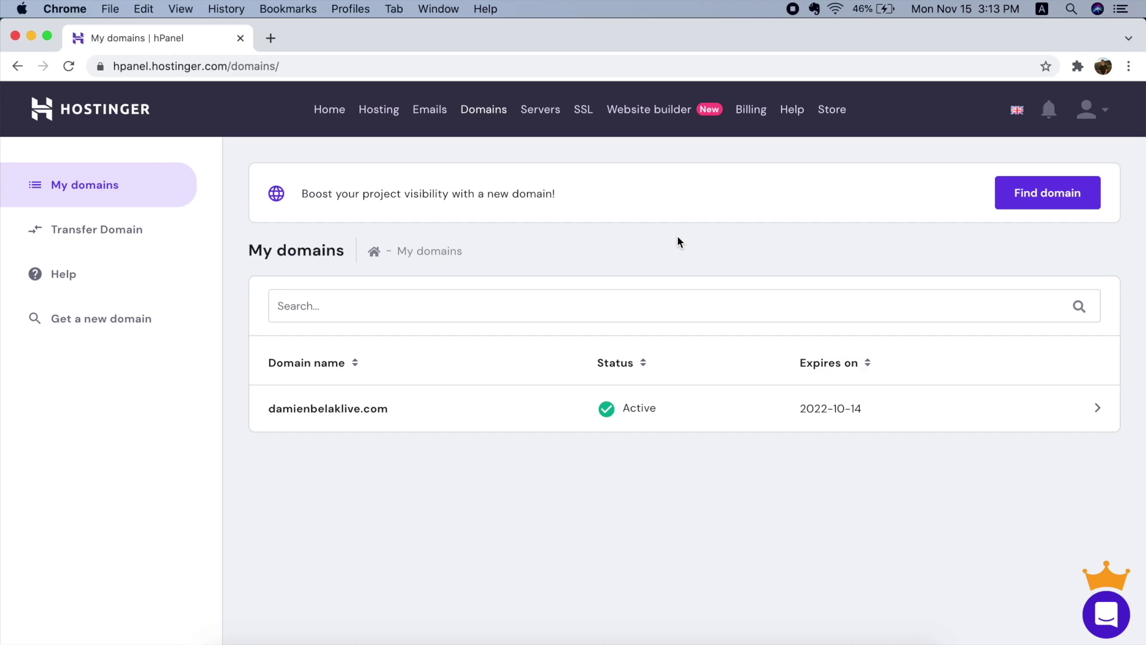
pyautogui.click(530, 111)
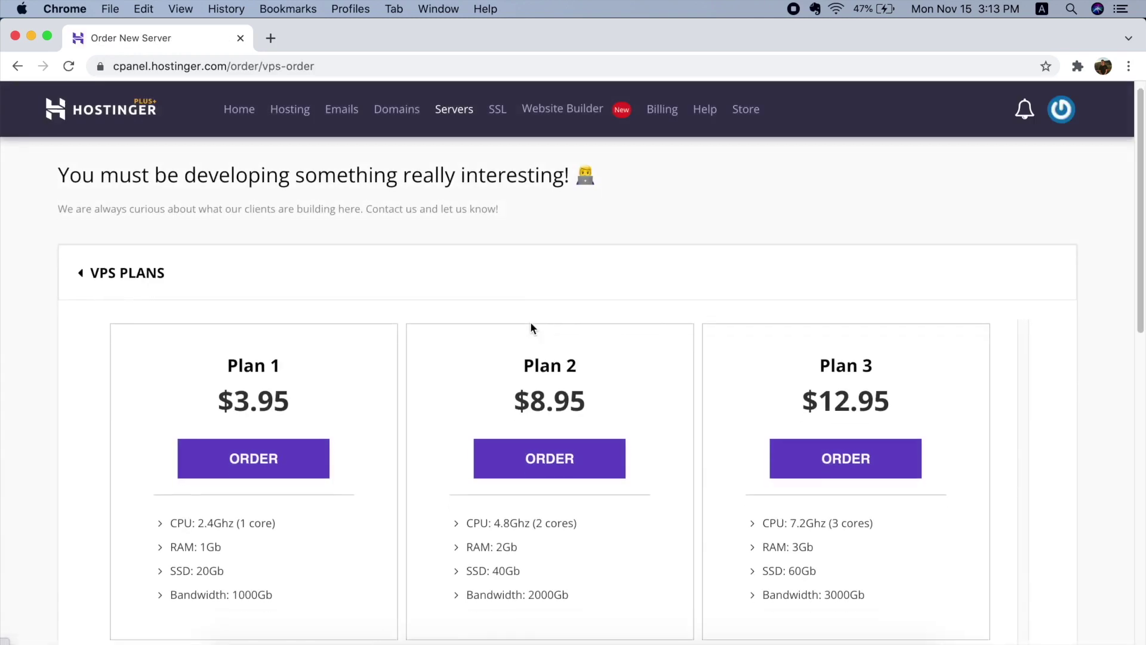
pyautogui.scroll(-9, 531, 324)
pyautogui.scroll(9, 533, 361)
# - Examine the SSL certificates page, the browser's site security information, and the management page for the domain's Lifetime SSL certificate
pyautogui.click(502, 111)
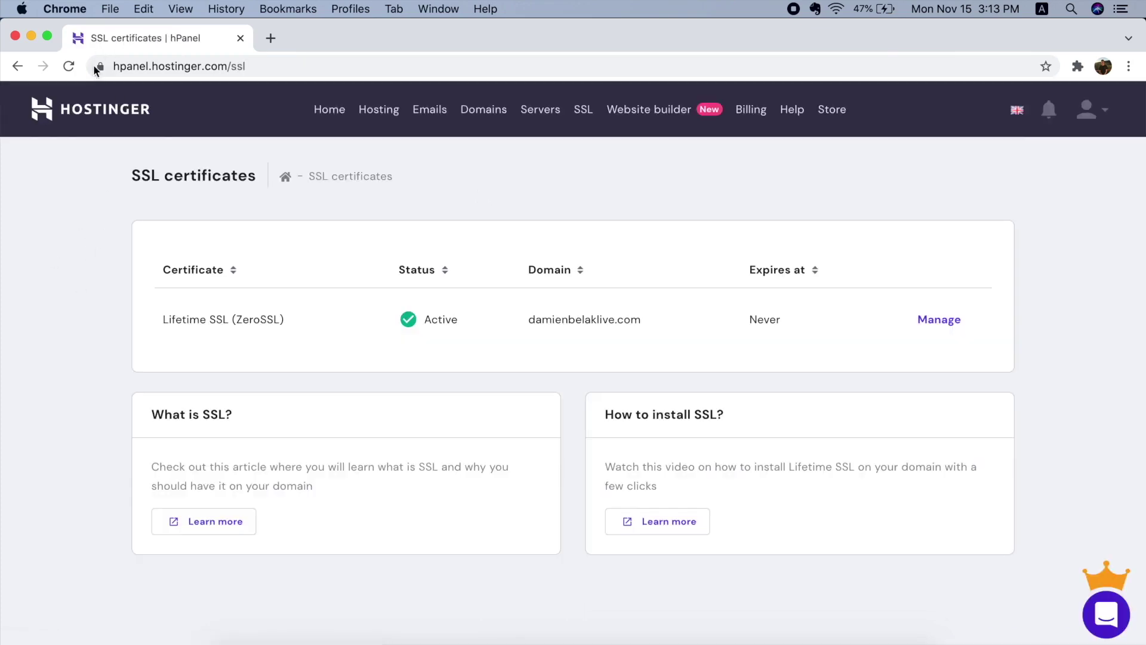
pyautogui.click(98, 66)
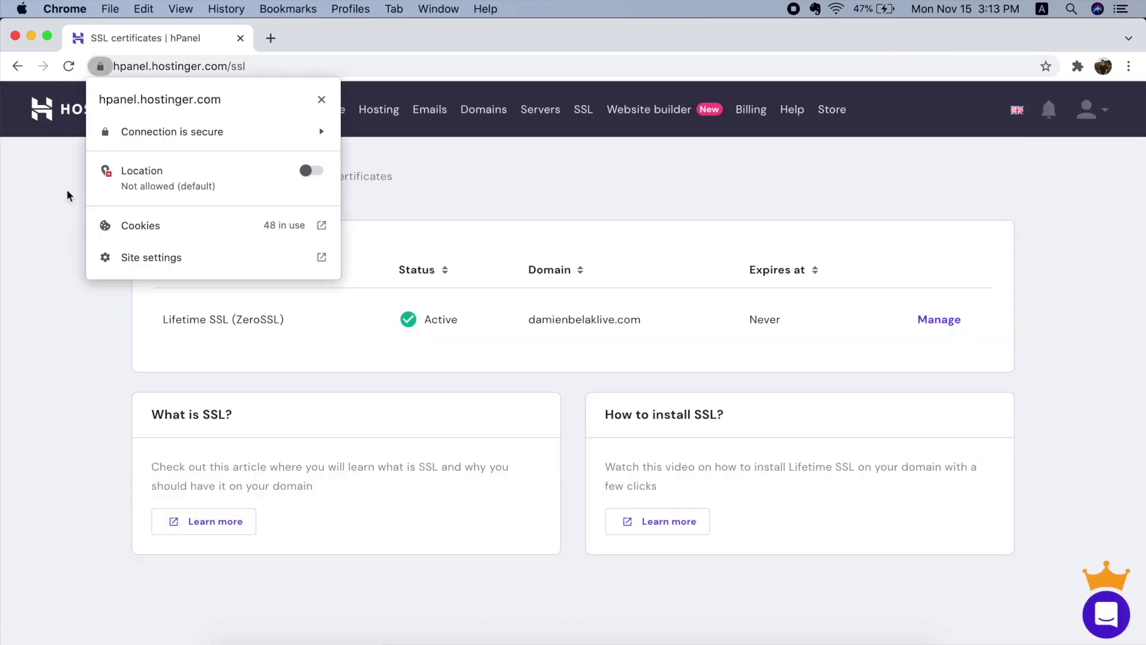
pyautogui.click(98, 67)
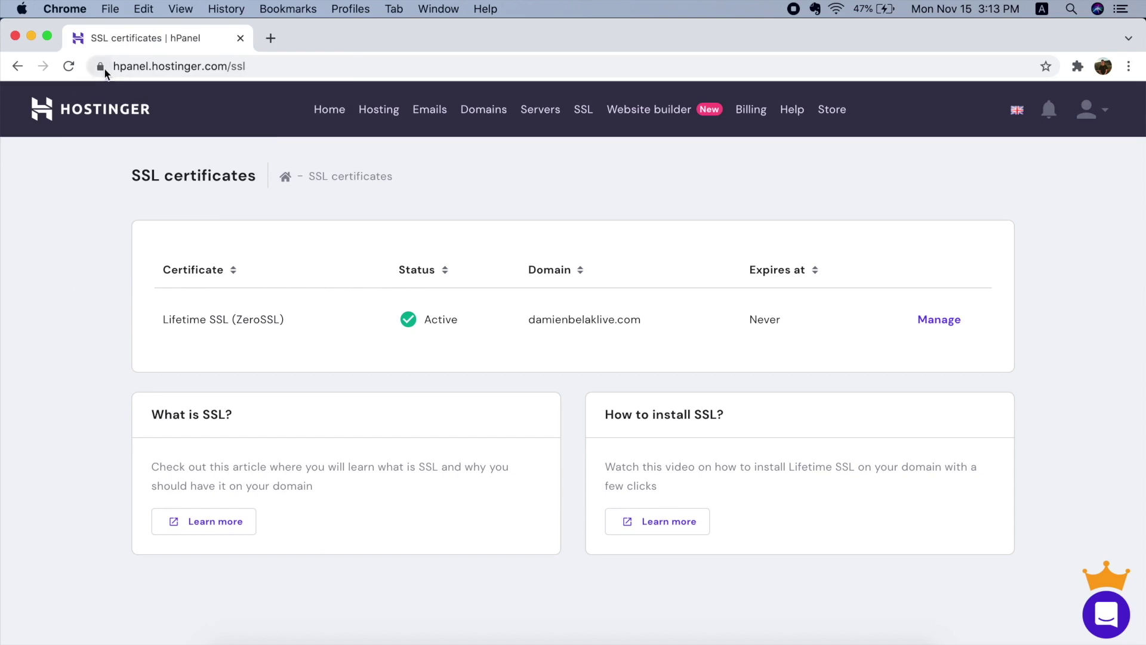
pyautogui.click(99, 68)
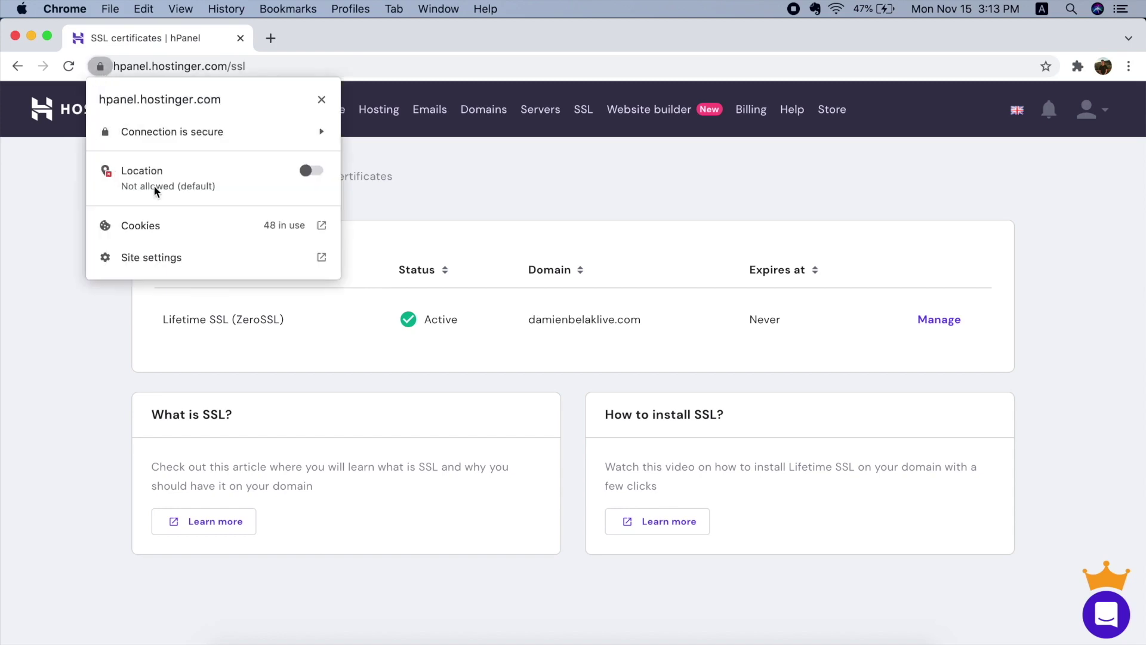
pyautogui.click(485, 240)
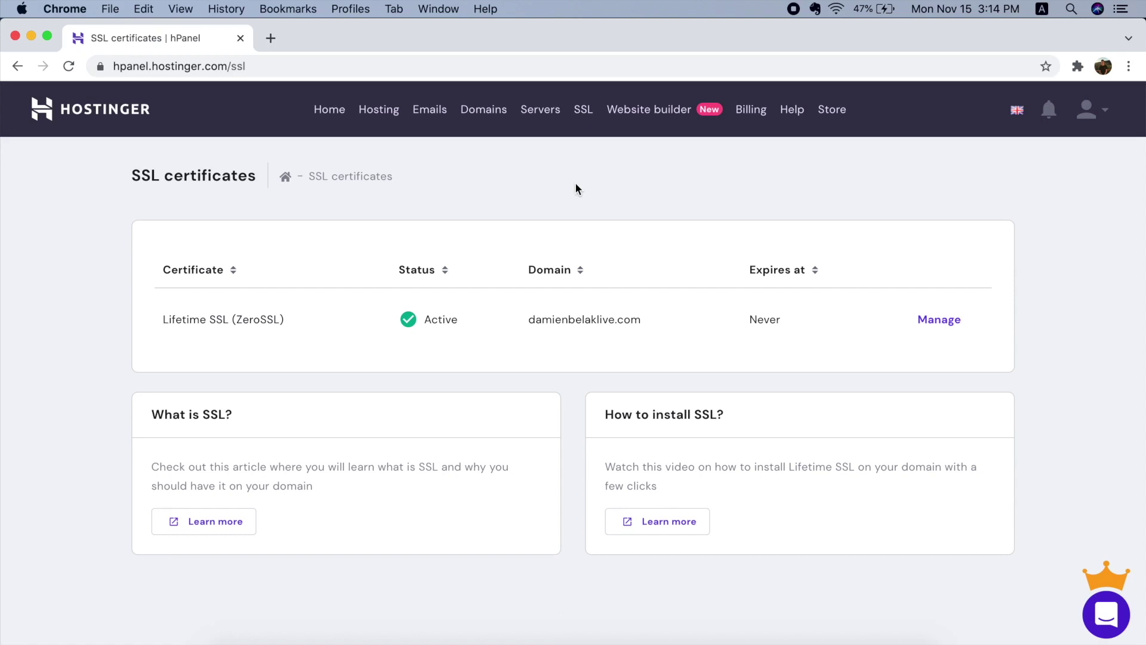
pyautogui.click(932, 325)
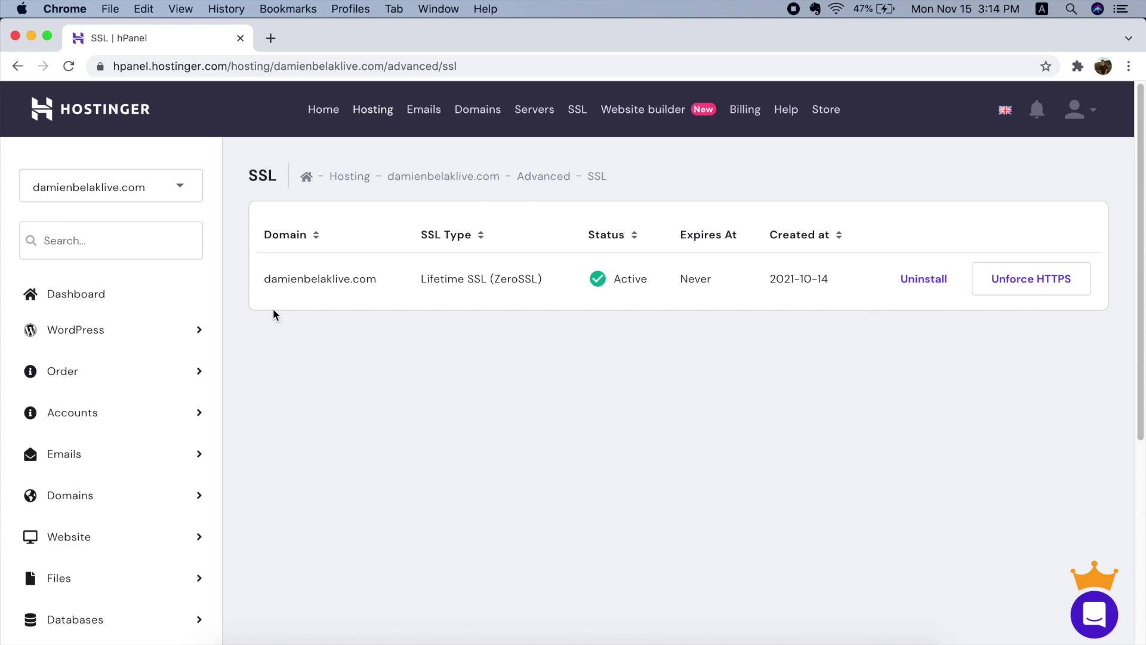
# - Leave the SSL page, open the domain's hosting account from the hPanel home page, and review its WordPress, Order, Website and Files tools
pyautogui.click(629, 111)
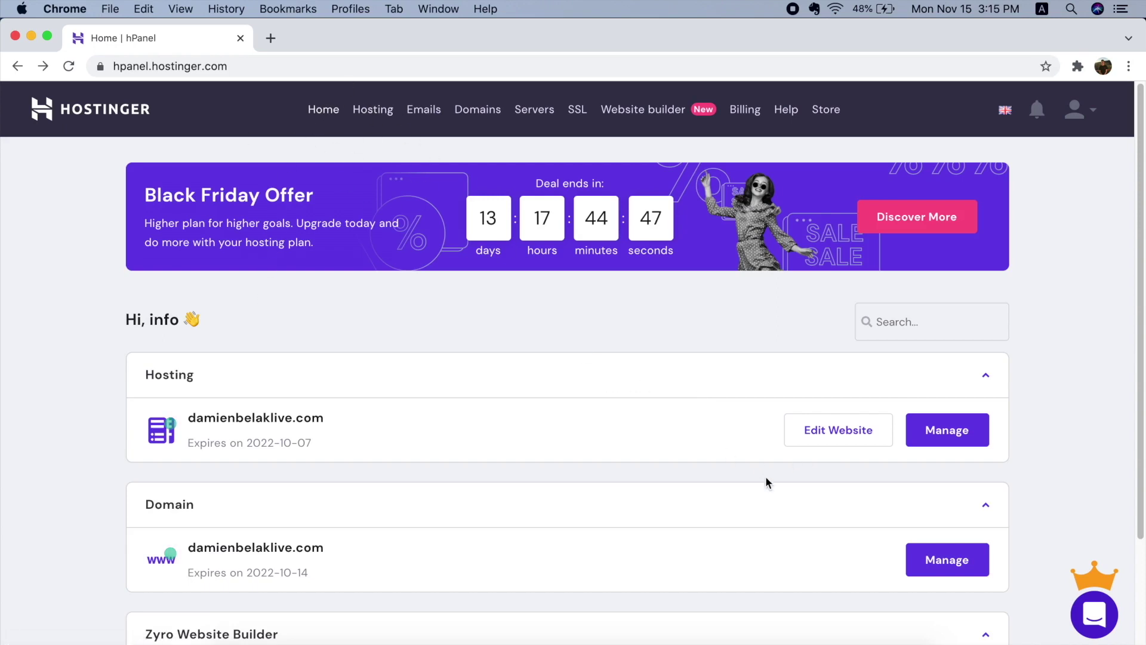
pyautogui.click(930, 437)
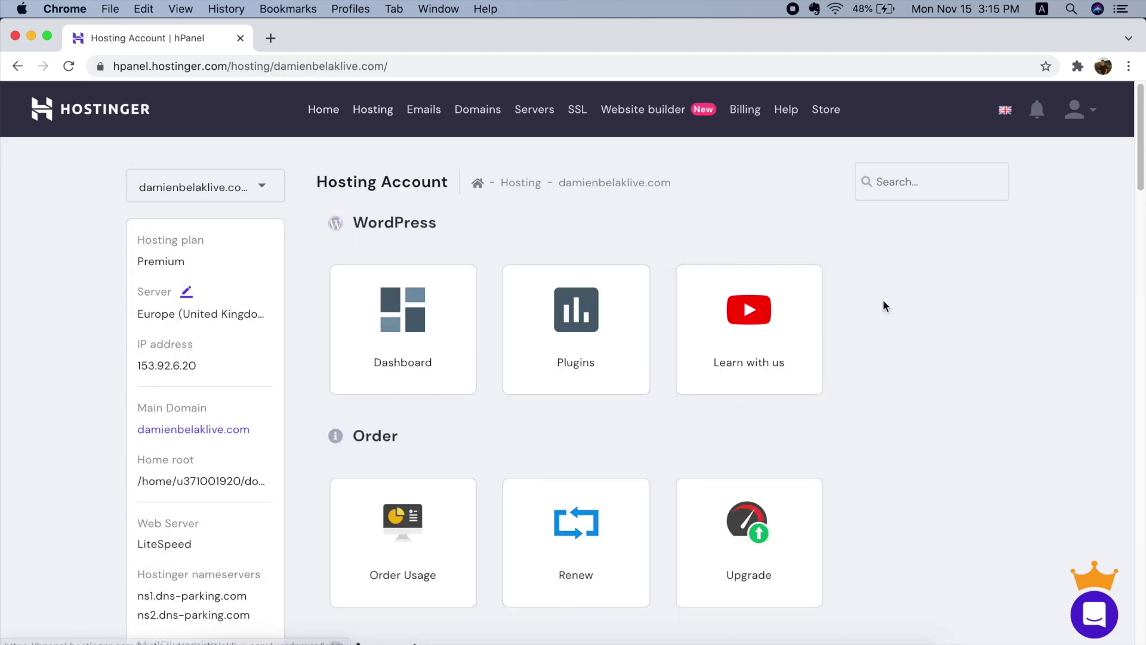
pyautogui.scroll(-10, 883, 301)
pyautogui.scroll(-15, 883, 299)
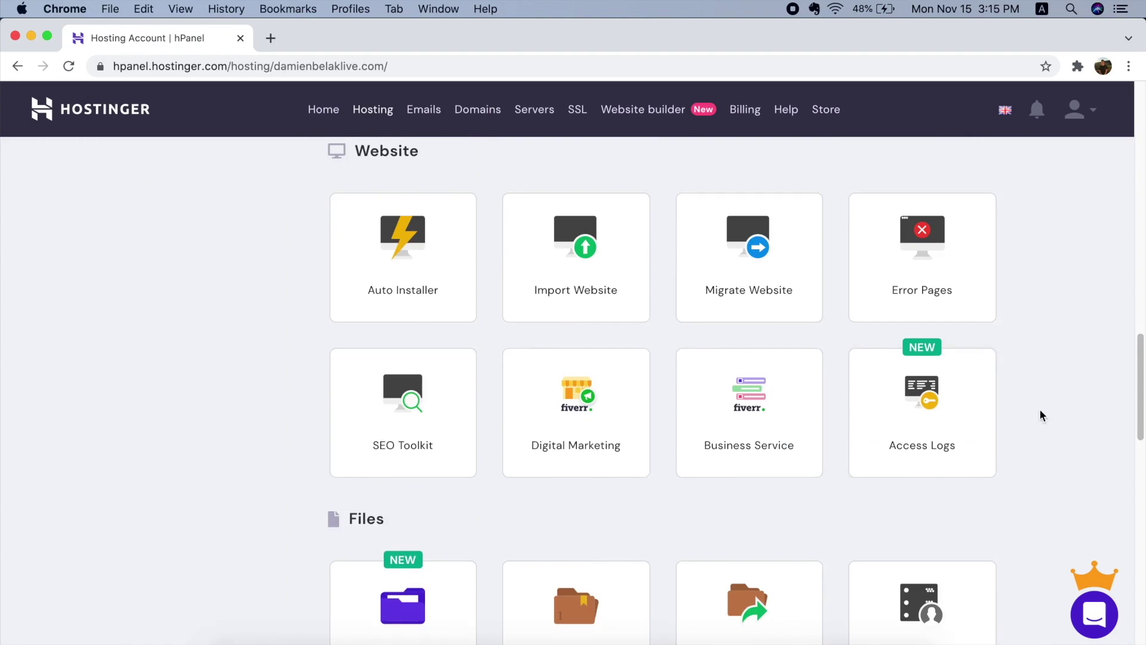
pyautogui.scroll(20, 1028, 408)
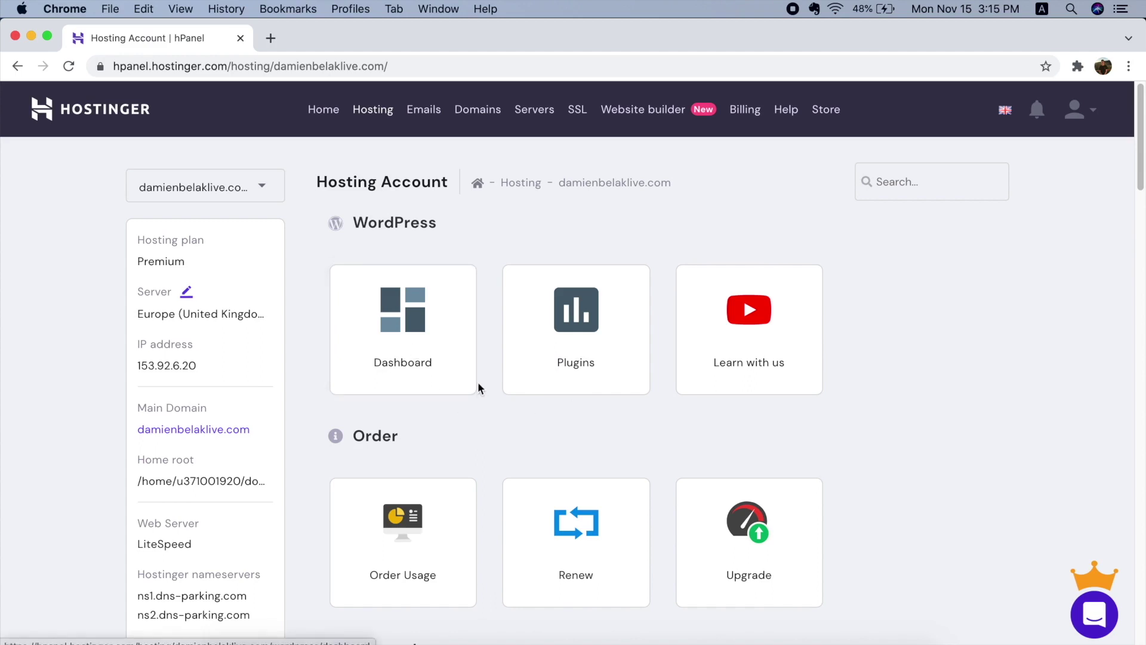
# - Open the site's WordPress dashboard and review its Core, Speed & Security and Site Installs sections
pyautogui.click(421, 336)
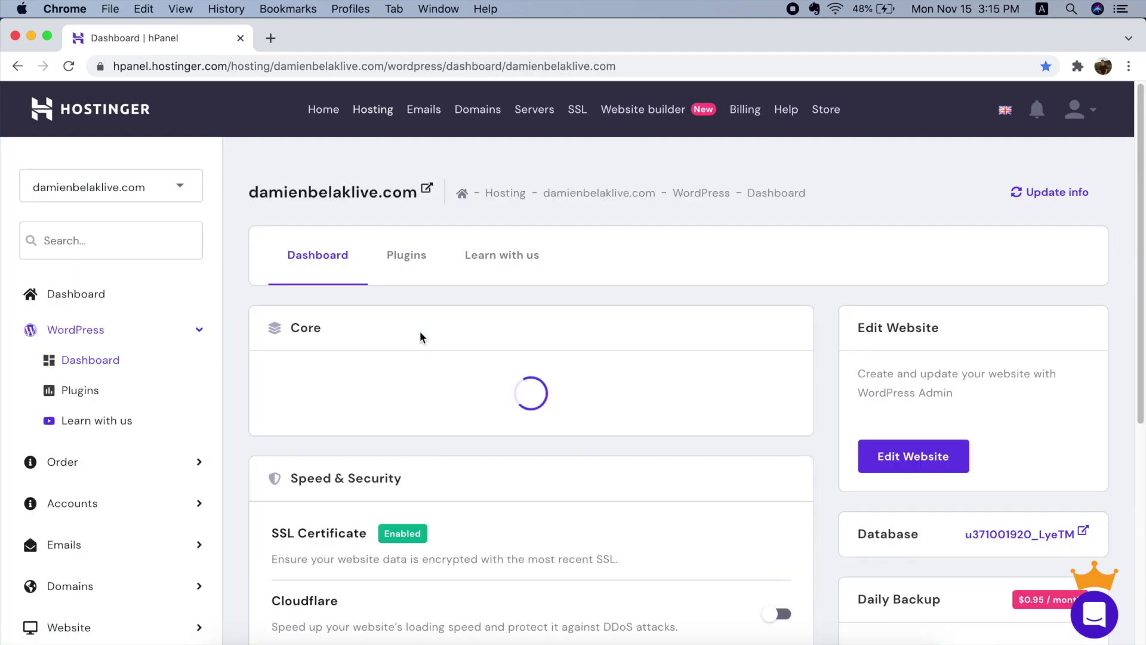
pyautogui.scroll(-1, 711, 348)
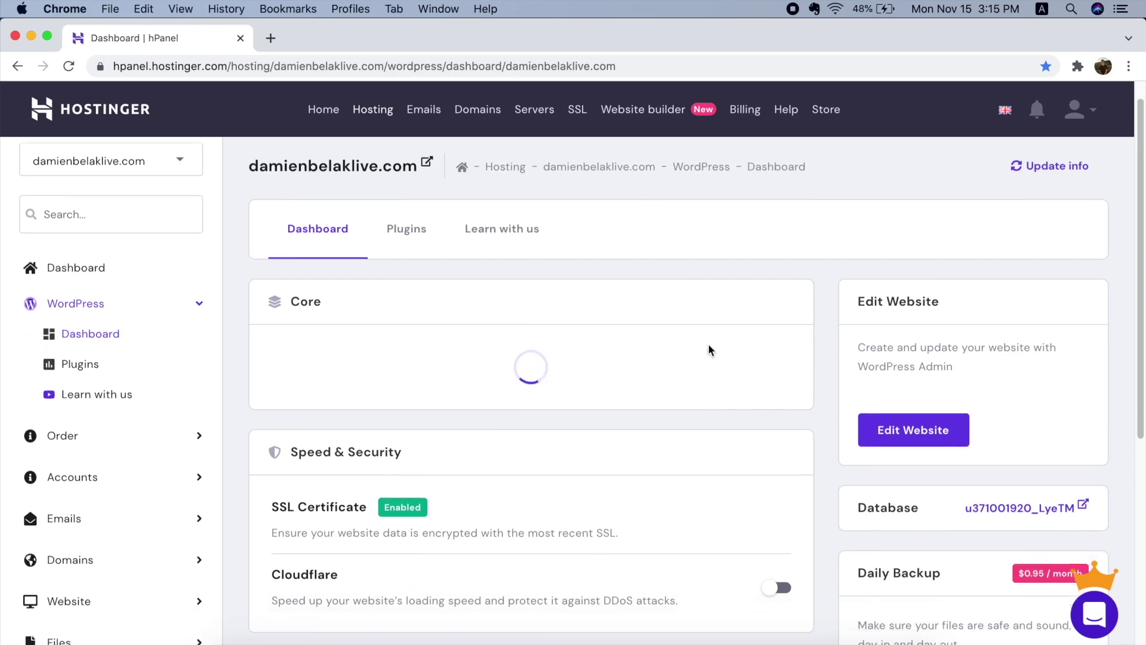
pyautogui.scroll(-3, 709, 345)
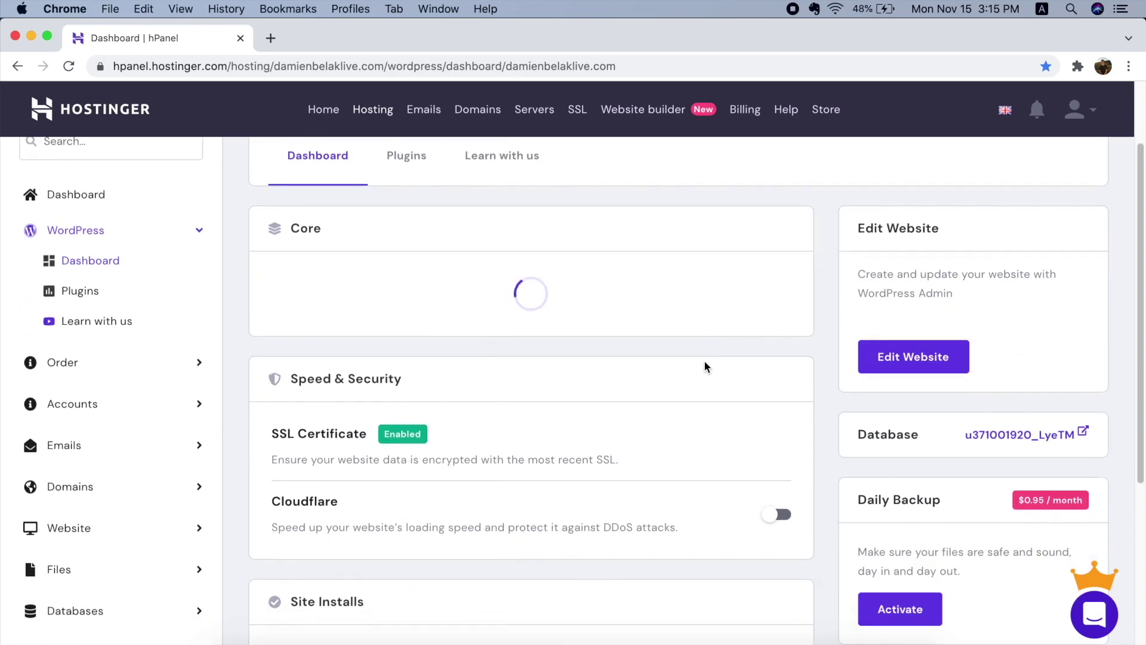
pyautogui.scroll(-5, 705, 362)
pyautogui.scroll(7, 705, 362)
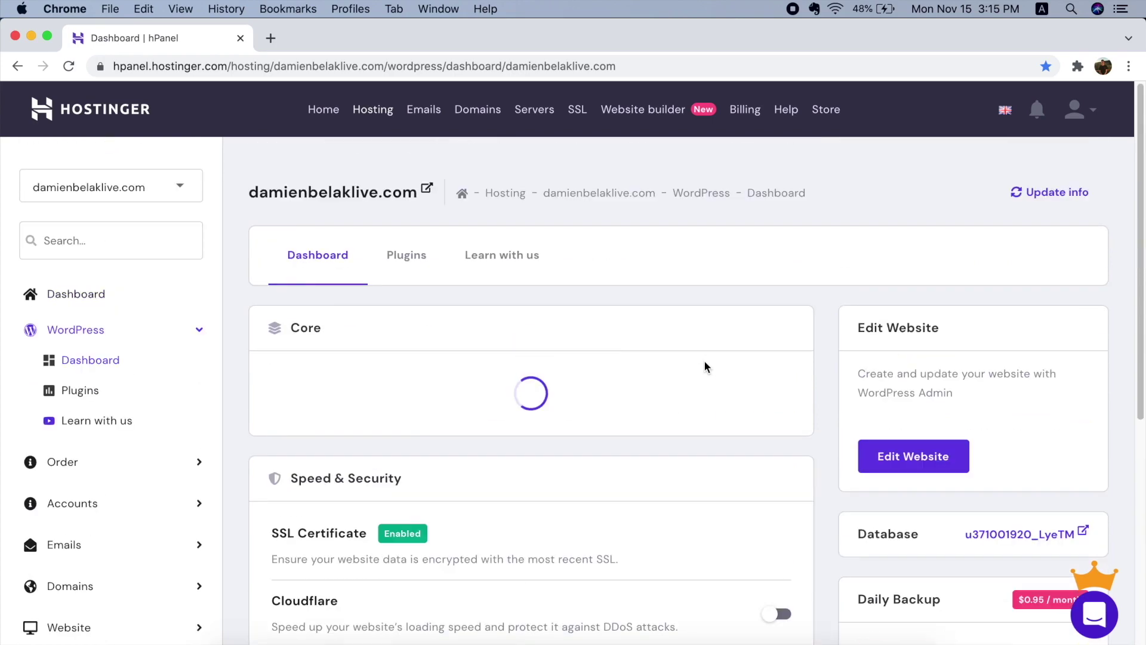
# - View the live website's home page from the WordPress dashboard, and return to the hosting account overview
pyautogui.click(368, 194)
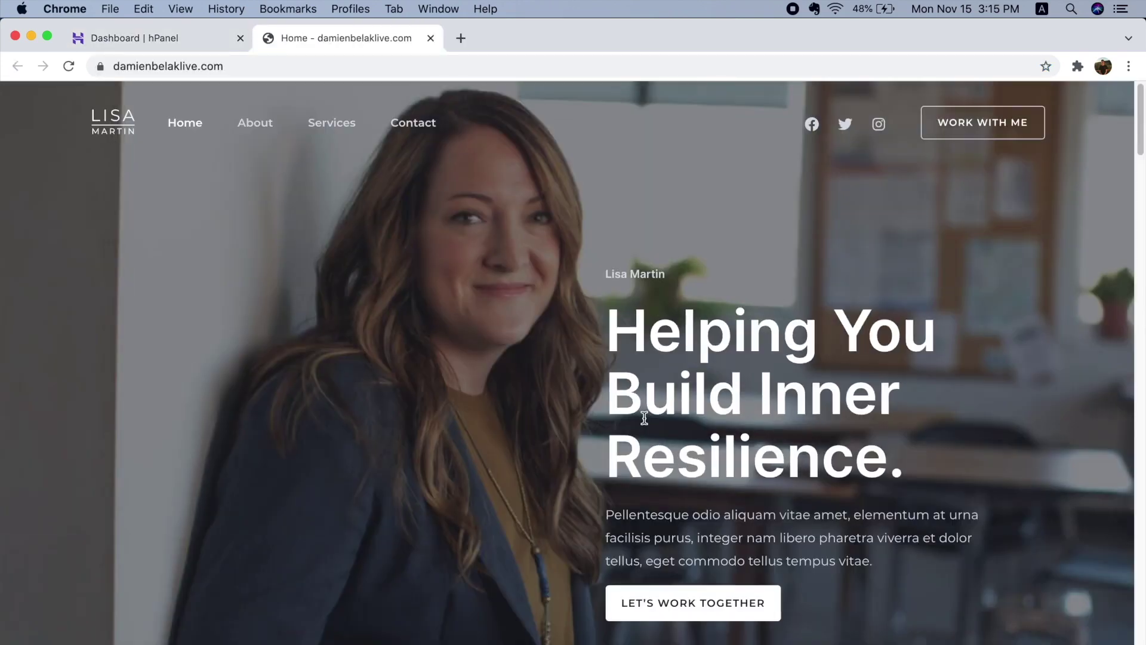
pyautogui.scroll(-20, 644, 418)
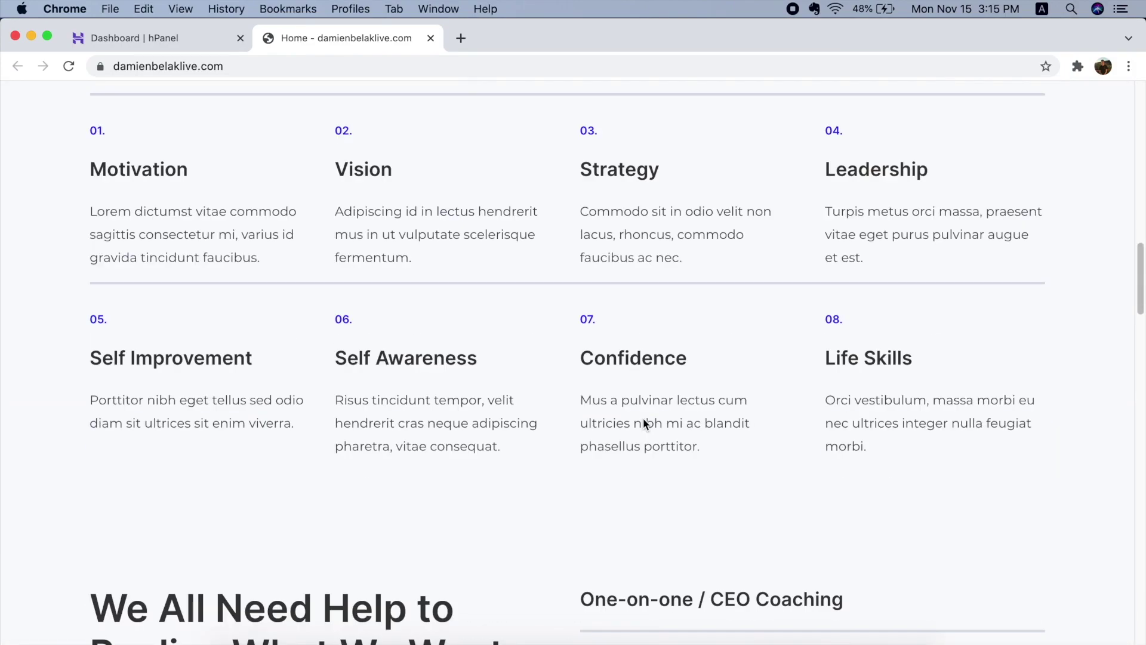
pyautogui.scroll(-10, 643, 418)
pyautogui.scroll(-10, 643, 418)
pyautogui.scroll(6, 643, 418)
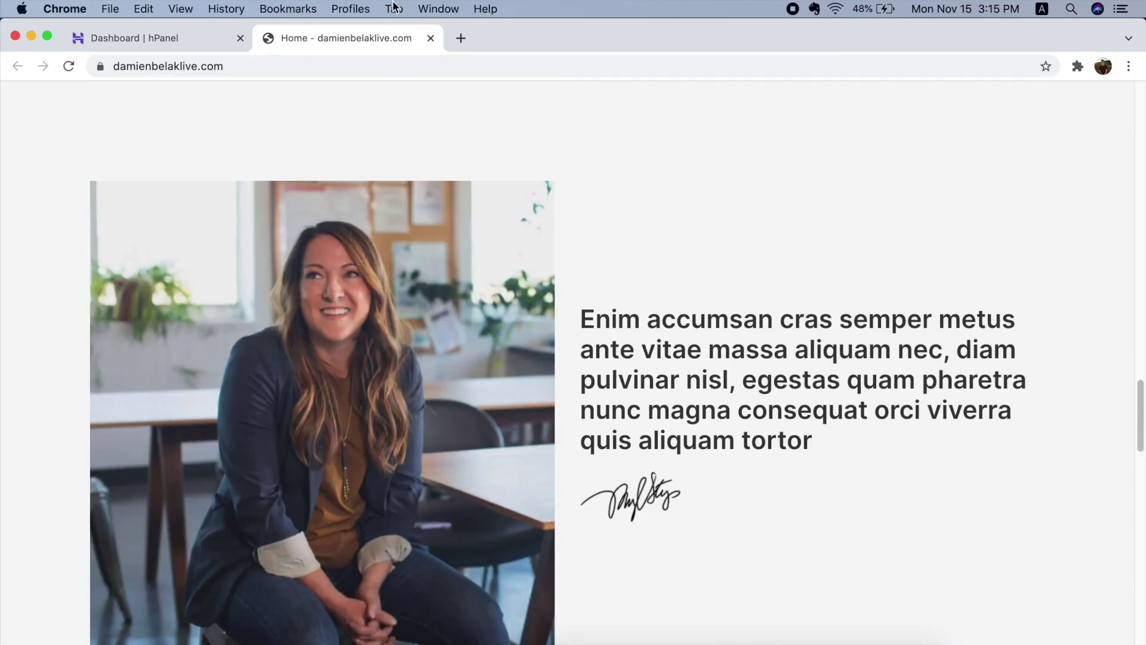
pyautogui.click(431, 38)
pyautogui.click(23, 66)
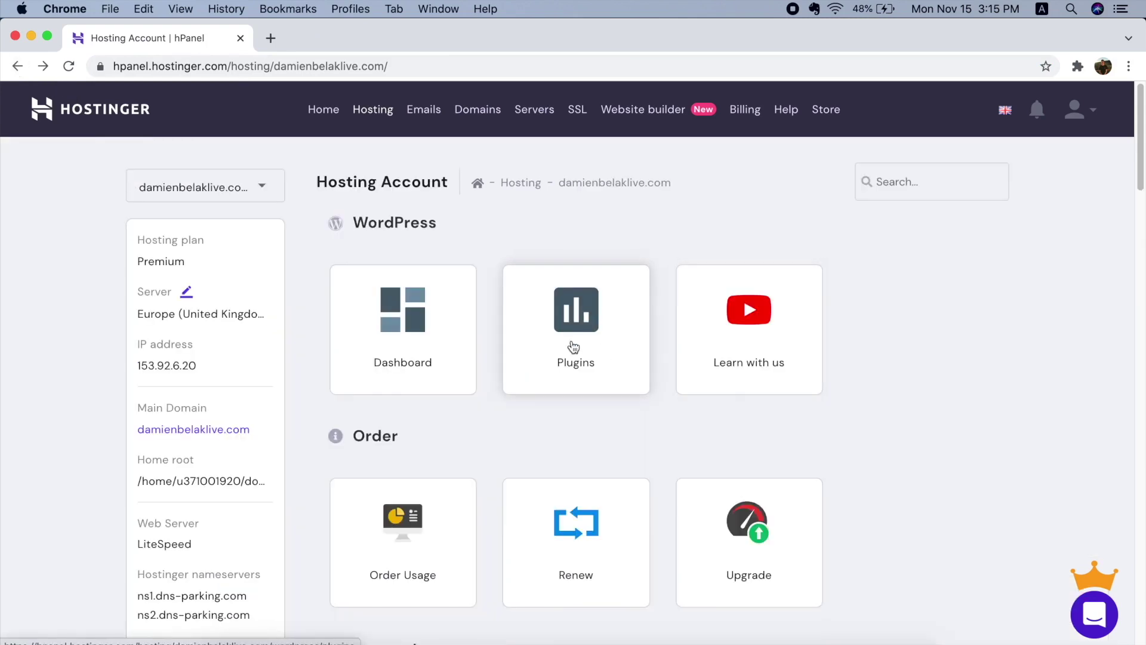
# - Review the site's installed WordPress plugins, highlighting elementor, and return to the hosting account overview
pyautogui.click(572, 345)
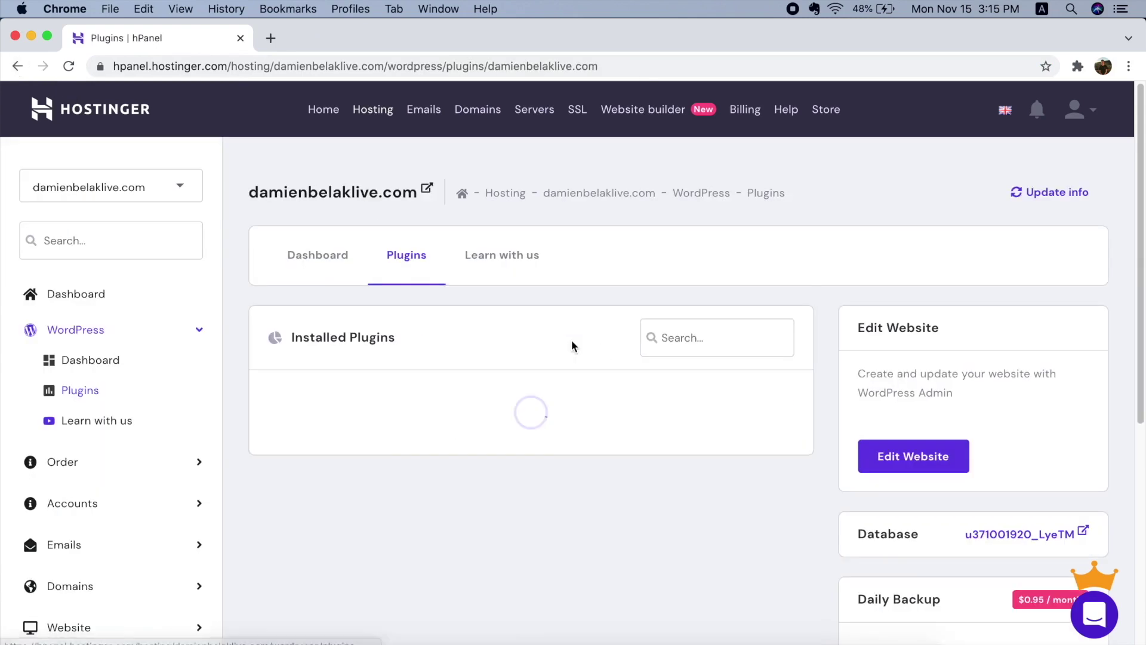
pyautogui.scroll(-3, 572, 342)
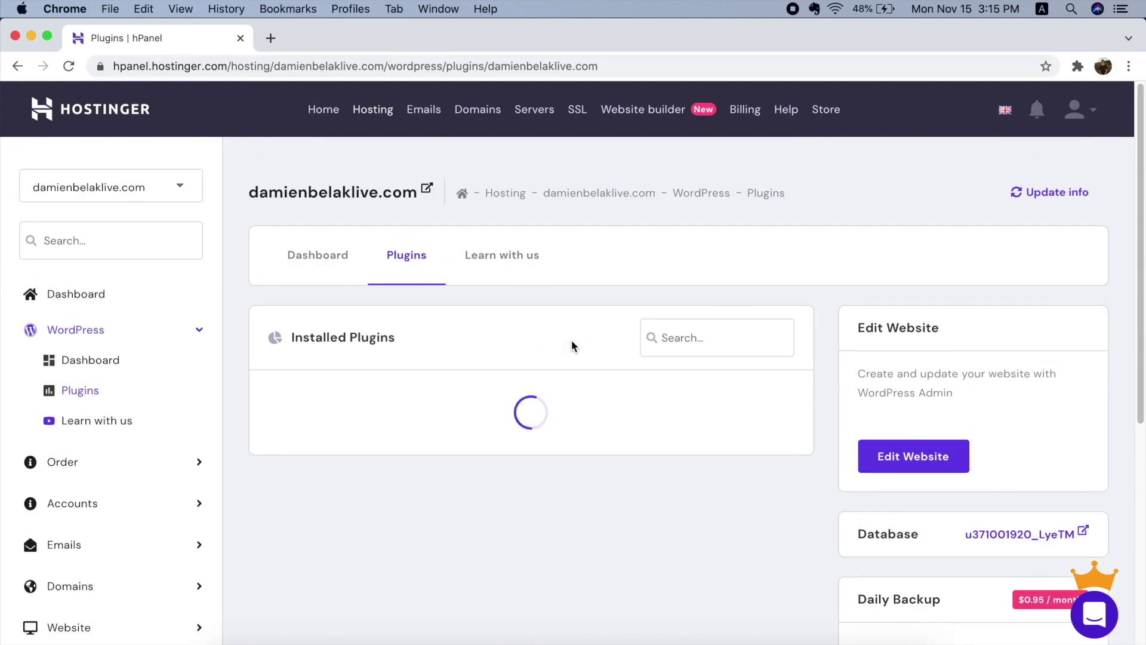
pyautogui.scroll(-1, 571, 346)
pyautogui.scroll(-3, 571, 347)
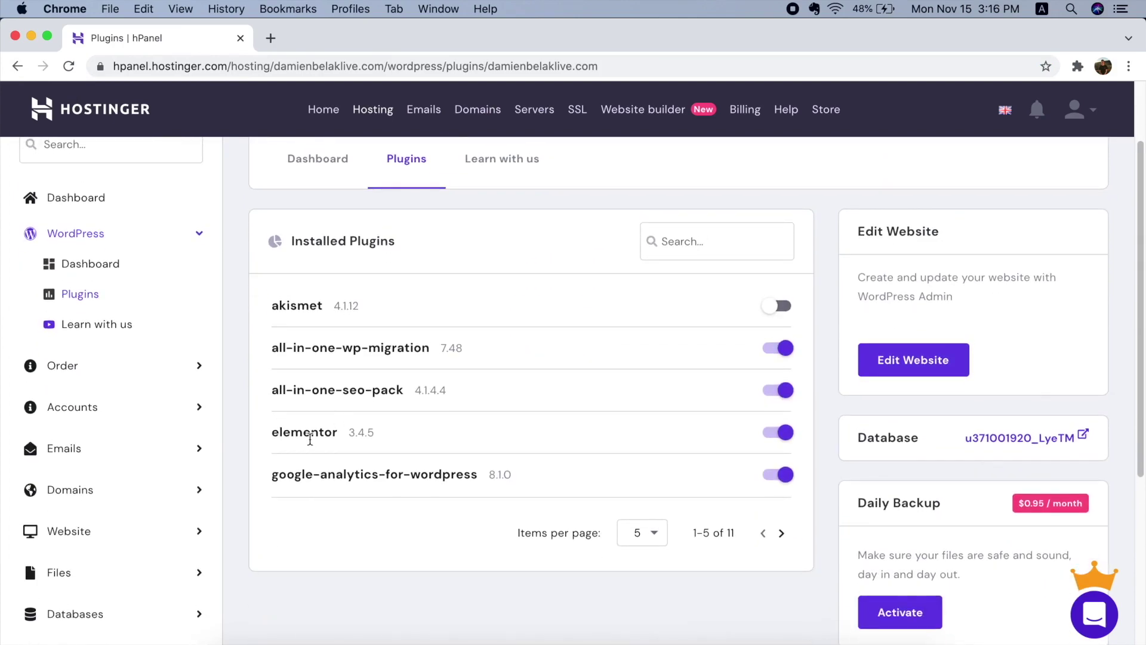
pyautogui.moveTo(271, 435); pyautogui.dragTo(333, 434)
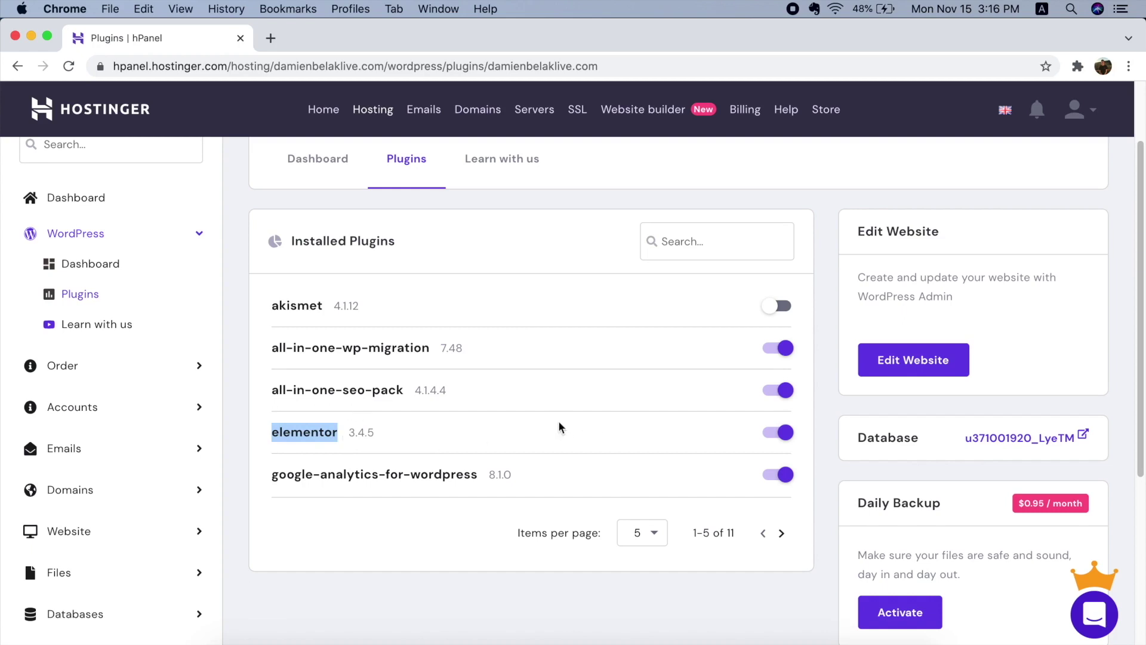
pyautogui.click(12, 60)
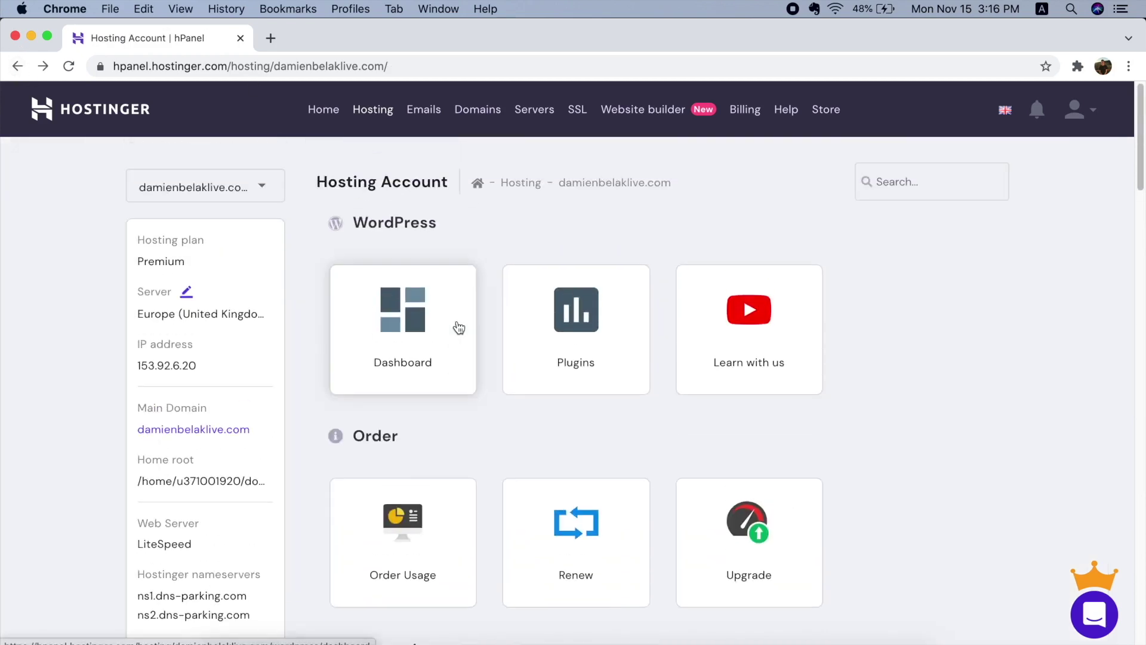
# - Examine the WordPress, Order, Accounts and Emails tools on the hosting account page
pyautogui.scroll(-1, 459, 328)
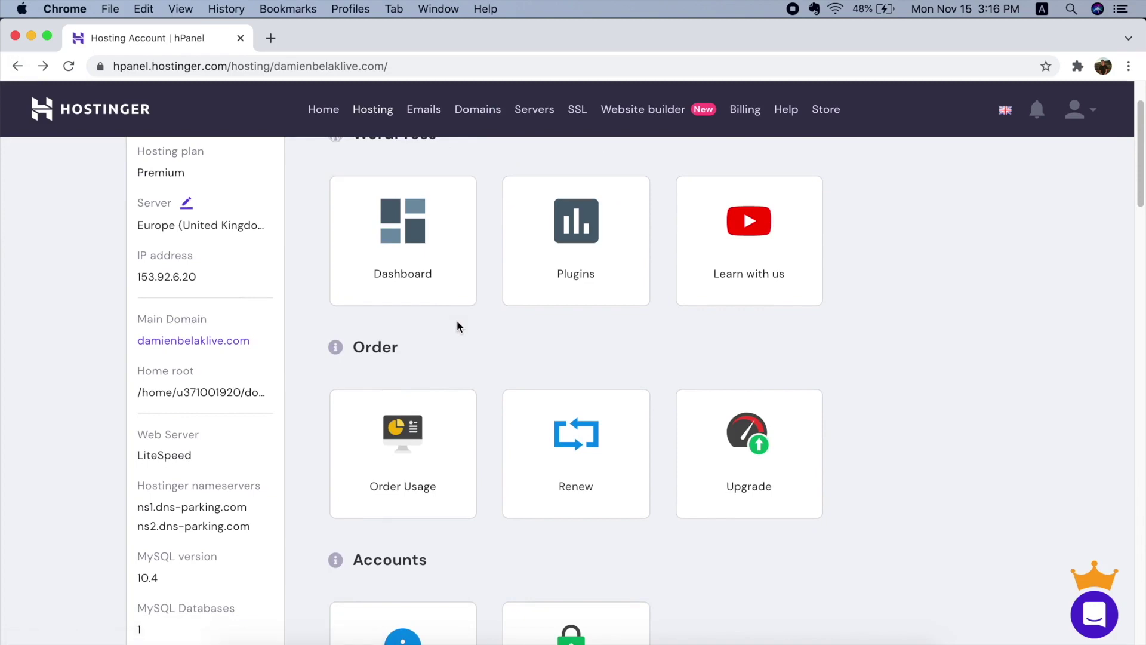
pyautogui.scroll(-7, 457, 322)
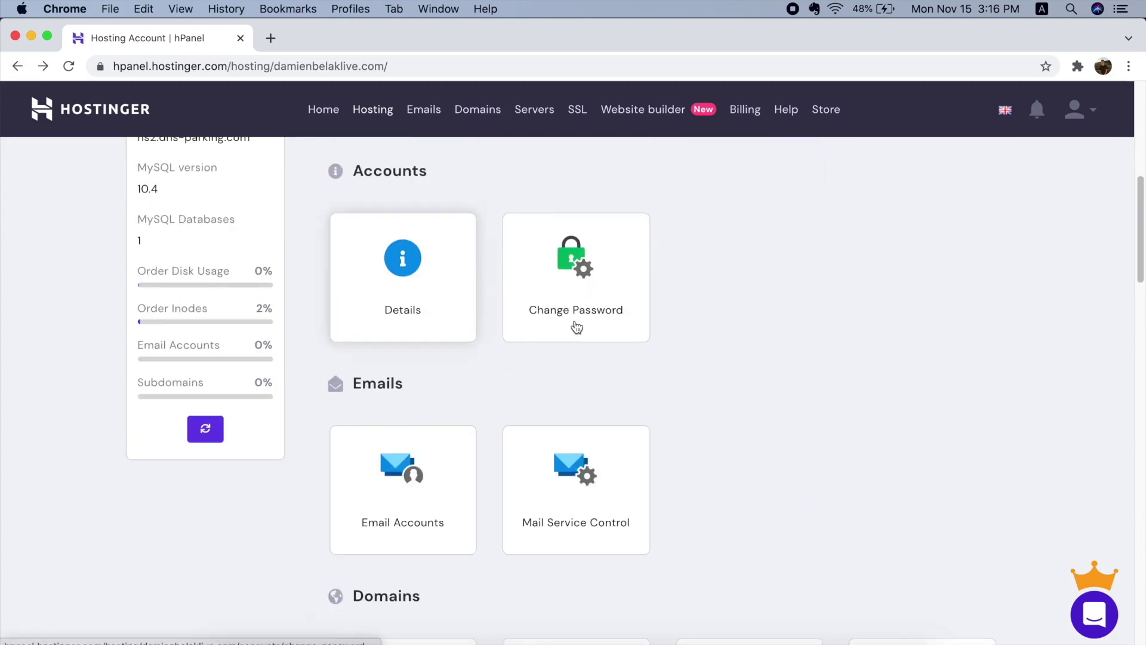
pyautogui.scroll(5, 825, 295)
pyautogui.scroll(-1, 824, 295)
pyautogui.scroll(5, 825, 295)
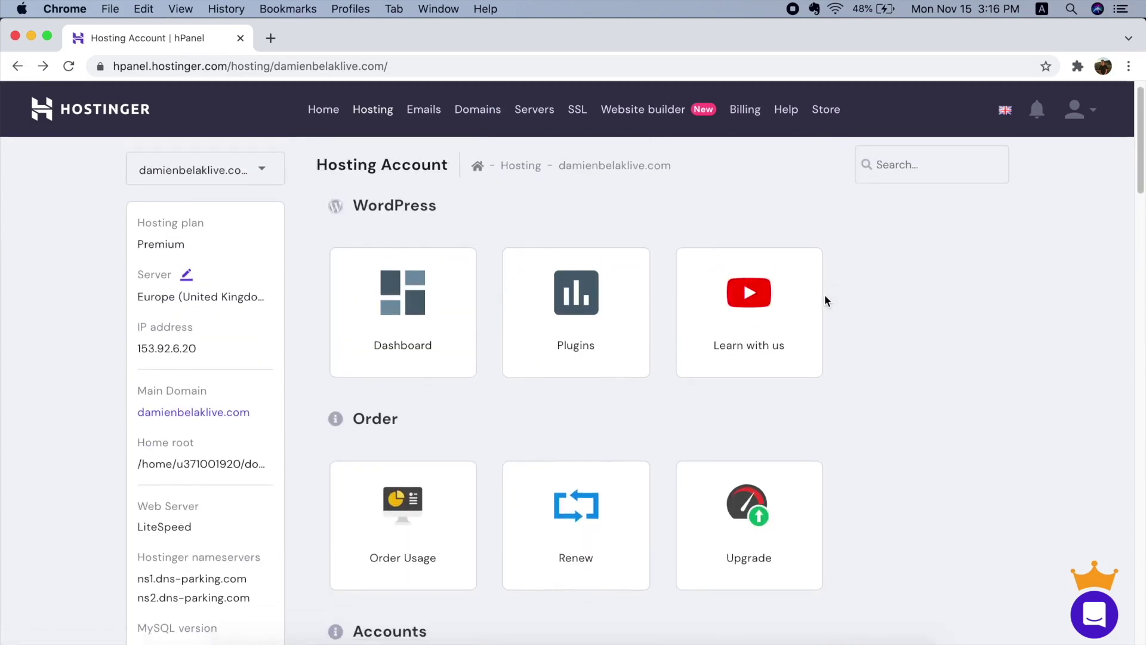
pyautogui.scroll(-3, 824, 296)
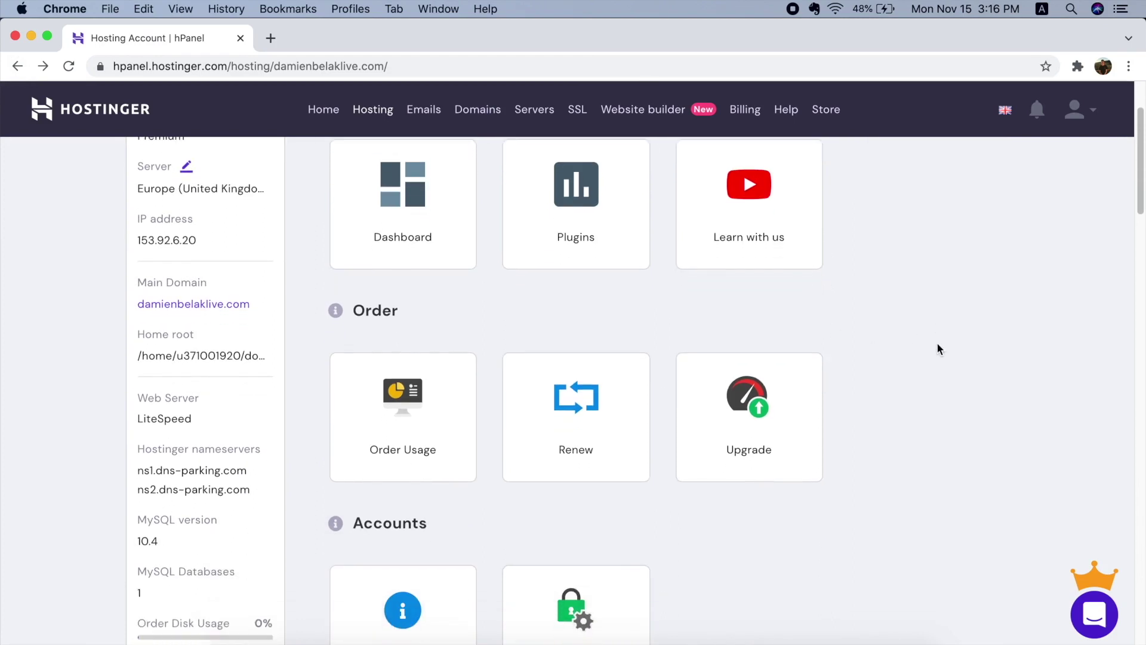
pyautogui.scroll(-2, 937, 346)
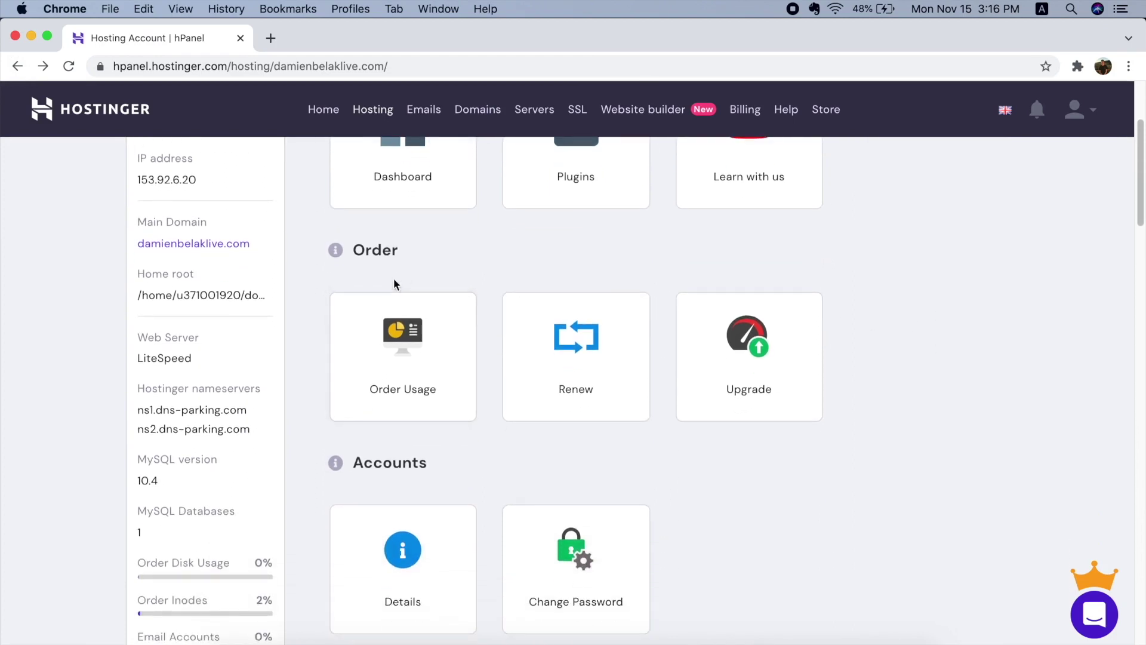
pyautogui.scroll(-3, 395, 299)
pyautogui.scroll(-10, 446, 412)
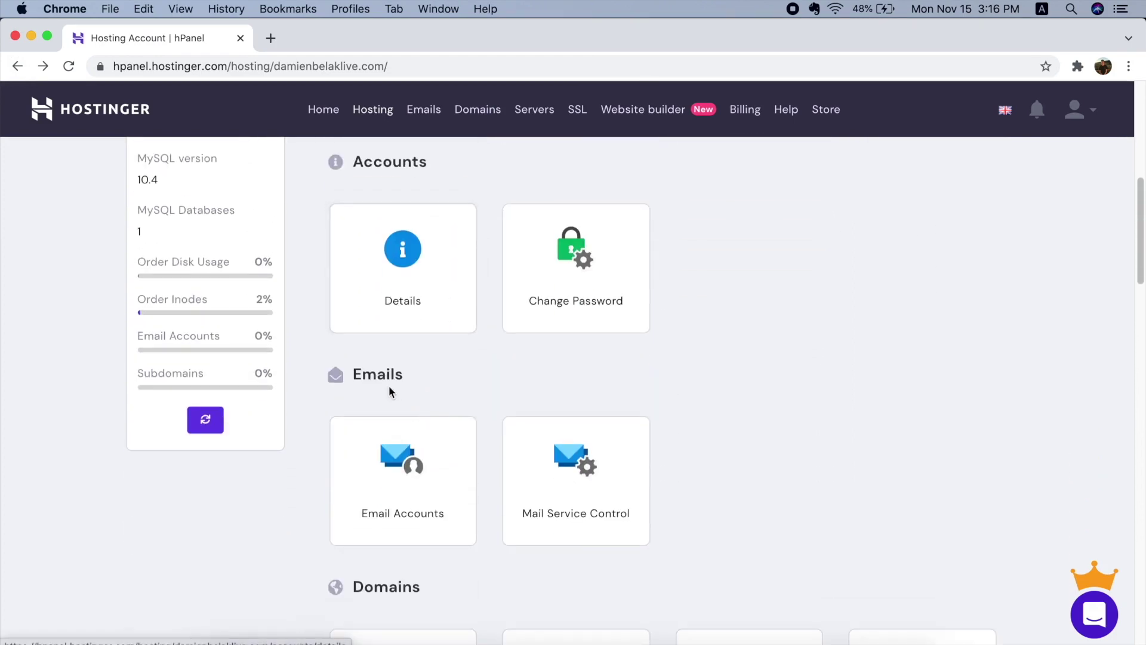
# - Examine the hosting account's Domains, Website, Files, Databases, Advanced and Other tools
pyautogui.scroll(-3, 436, 388)
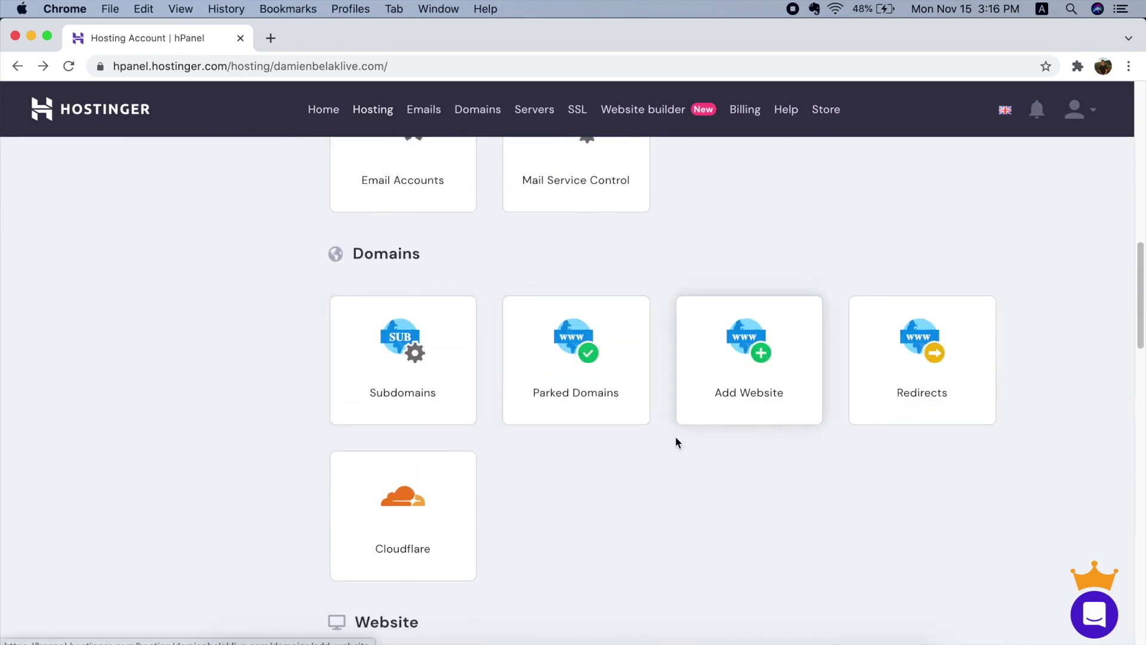
pyautogui.scroll(-6, 603, 436)
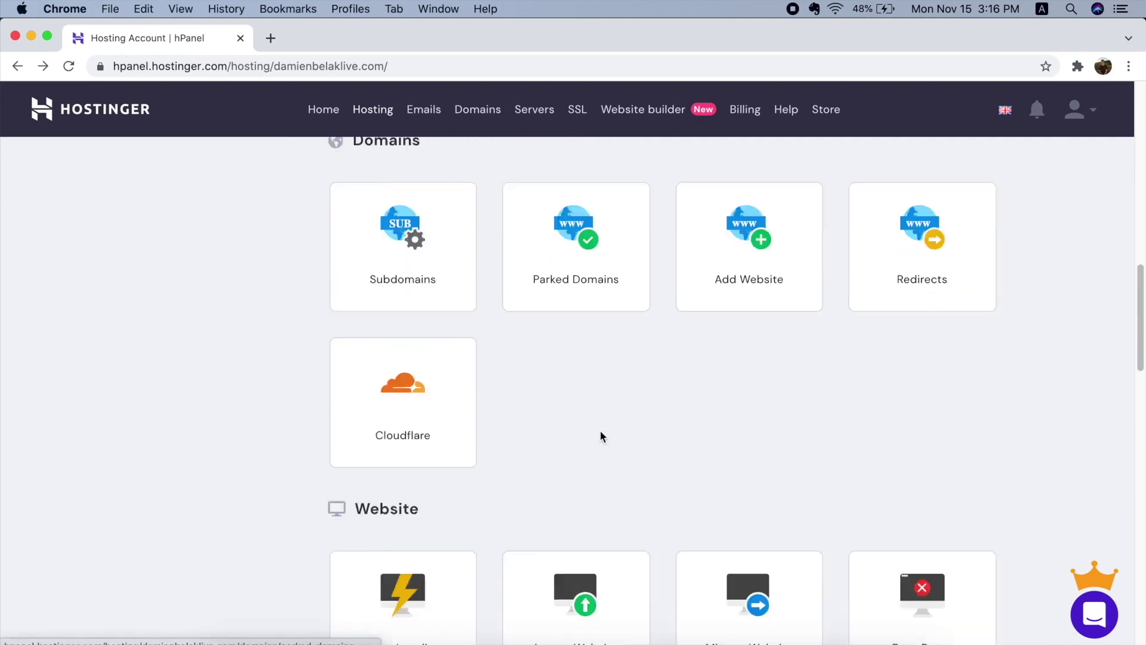
pyautogui.scroll(-2, 601, 436)
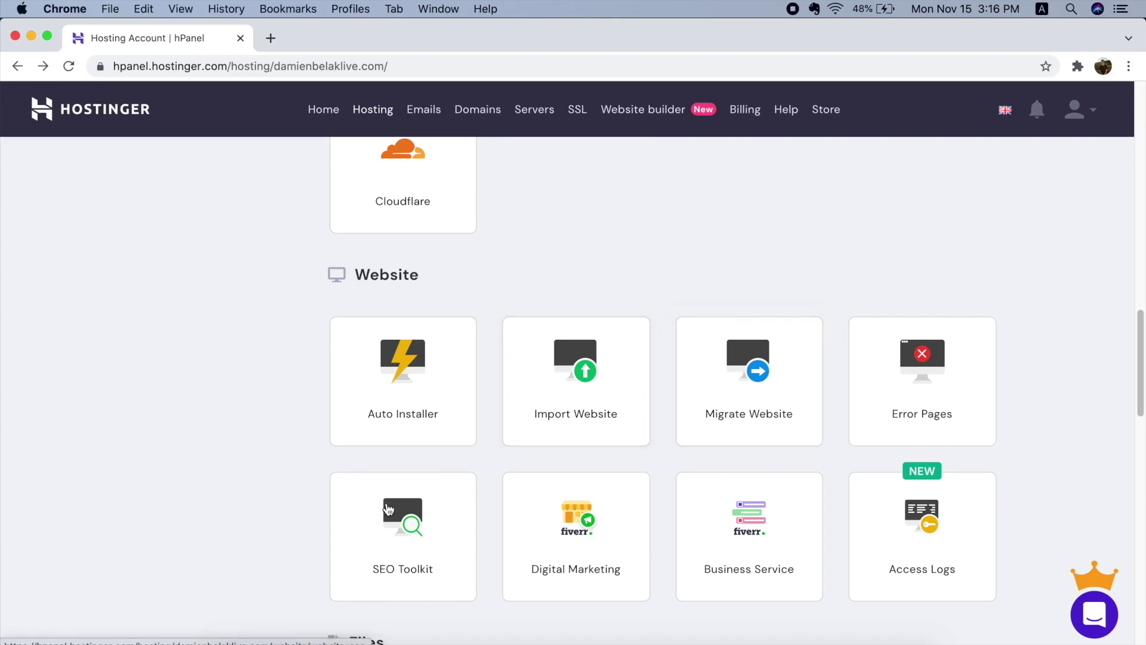
pyautogui.scroll(-6, 441, 503)
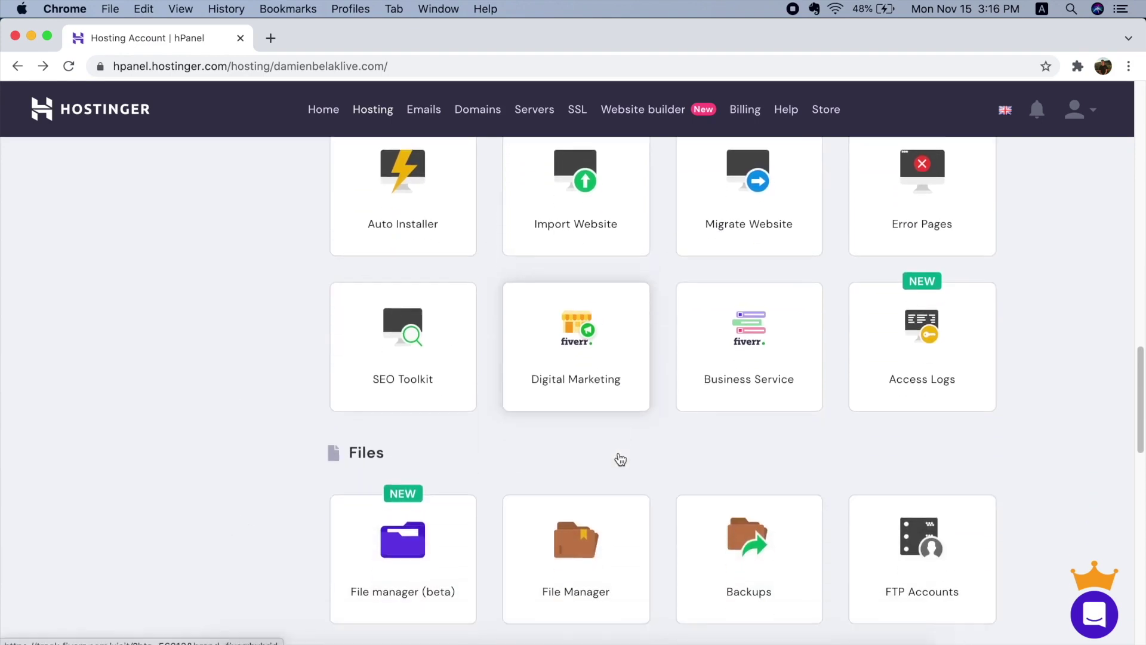
pyautogui.scroll(-2, 227, 414)
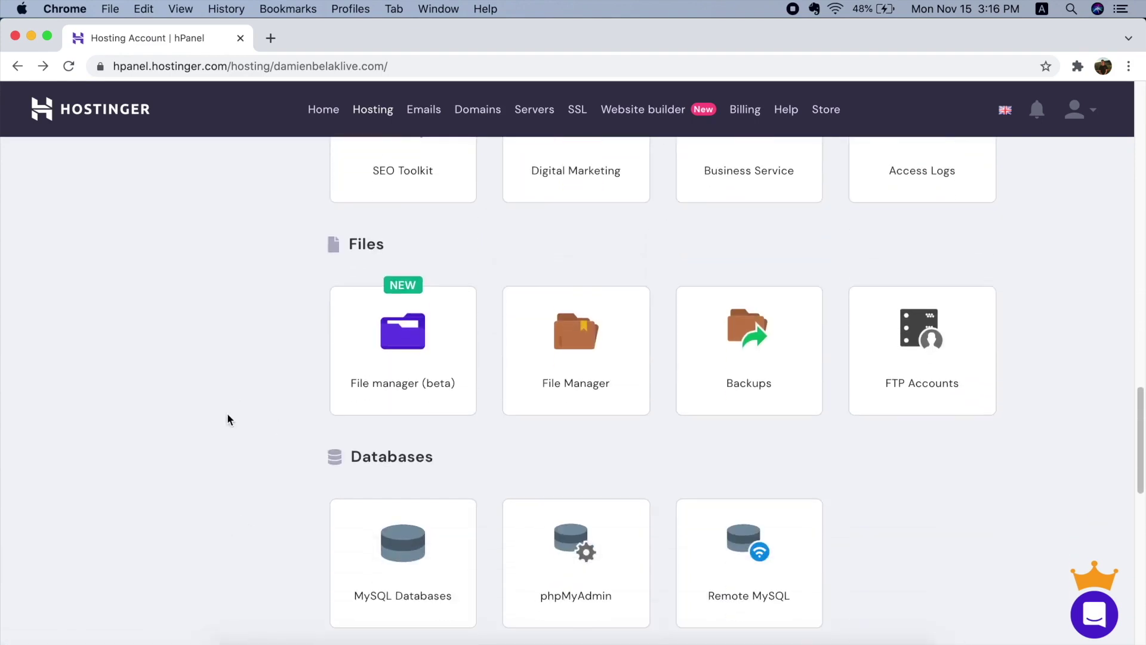
pyautogui.scroll(-8, 228, 414)
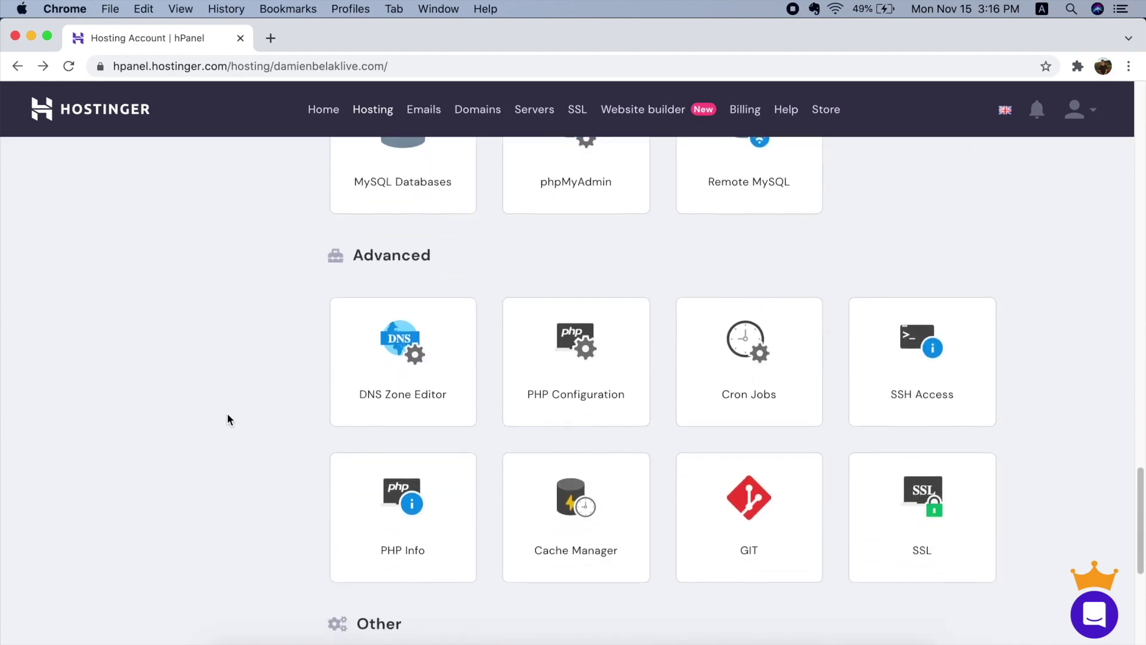
pyautogui.scroll(-1, 228, 419)
pyautogui.scroll(-6, 196, 332)
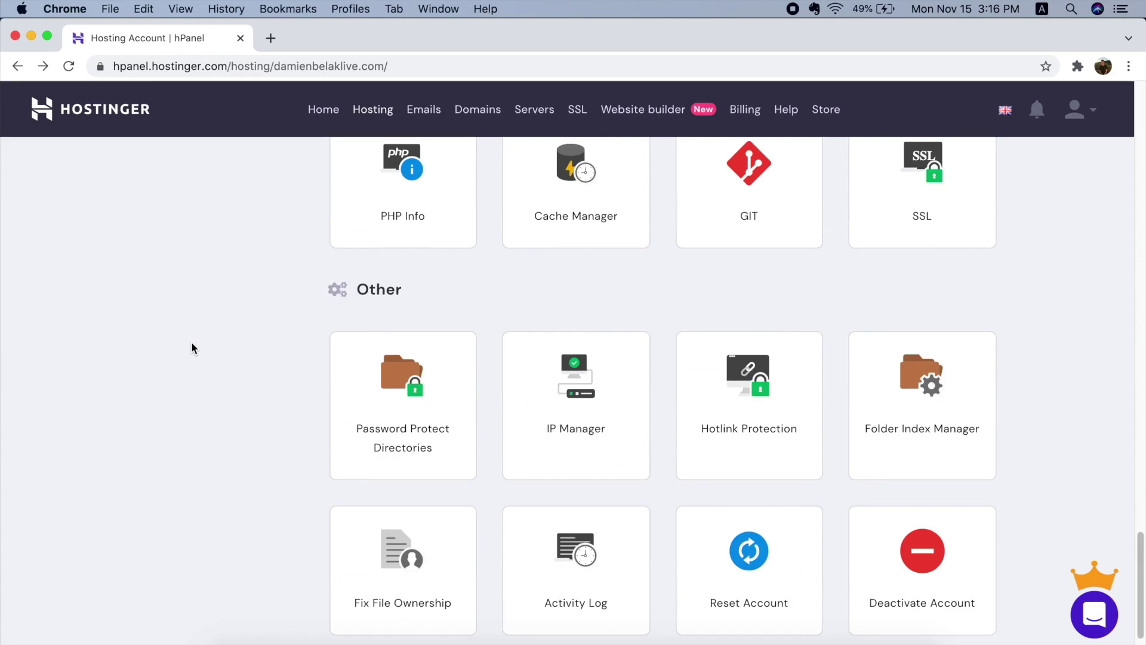
pyautogui.scroll(10, 192, 343)
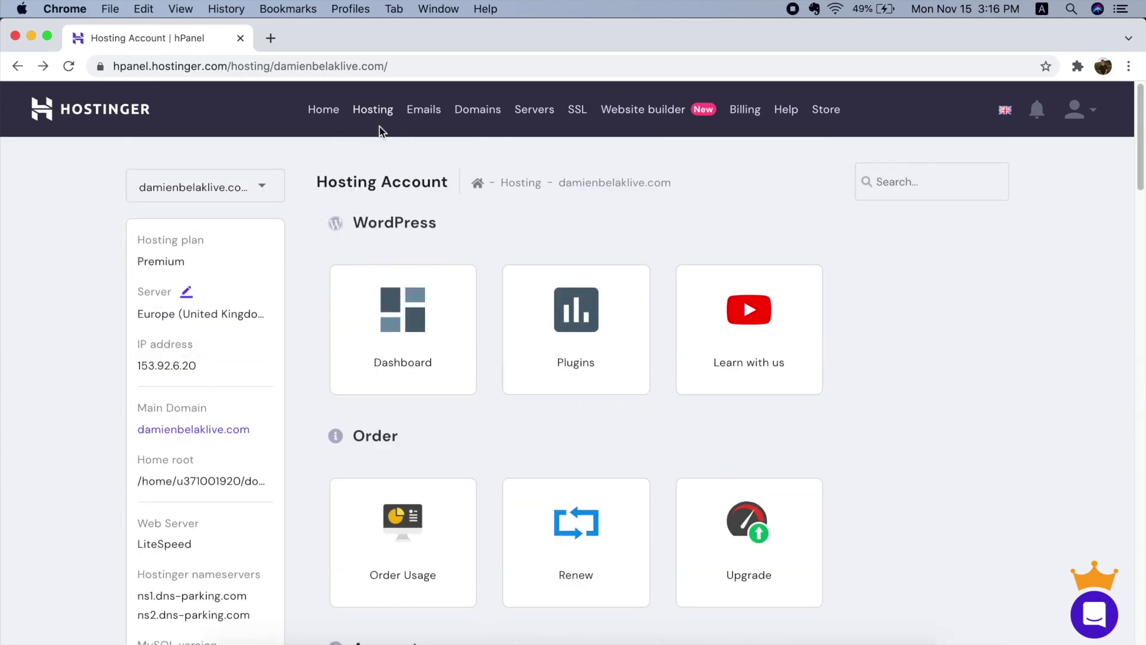
# - Open the Help page from the hPanel home page, look over its support topics, and return to the home page
pyautogui.click(316, 111)
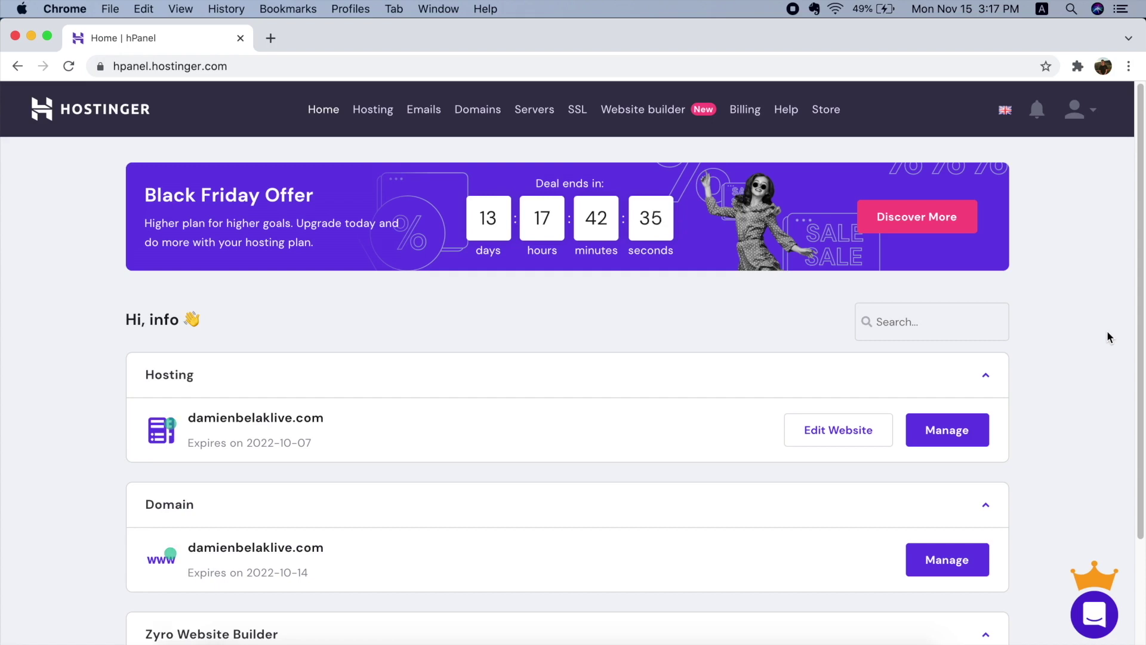
pyautogui.click(1088, 632)
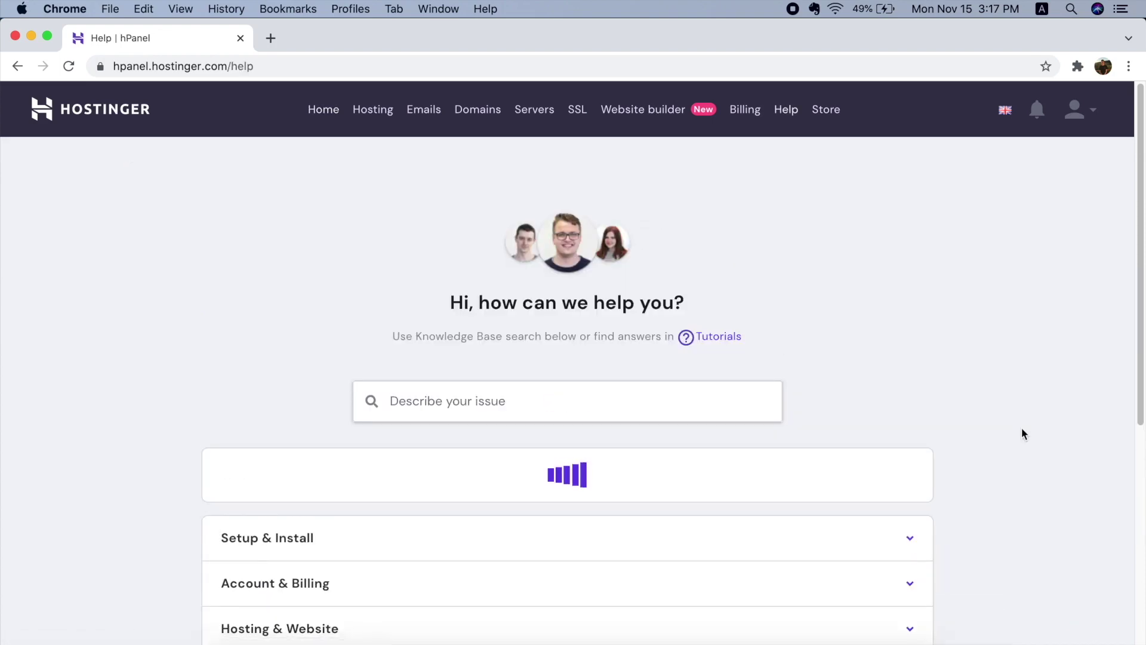
pyautogui.scroll(-7, 980, 333)
pyautogui.scroll(7, 979, 334)
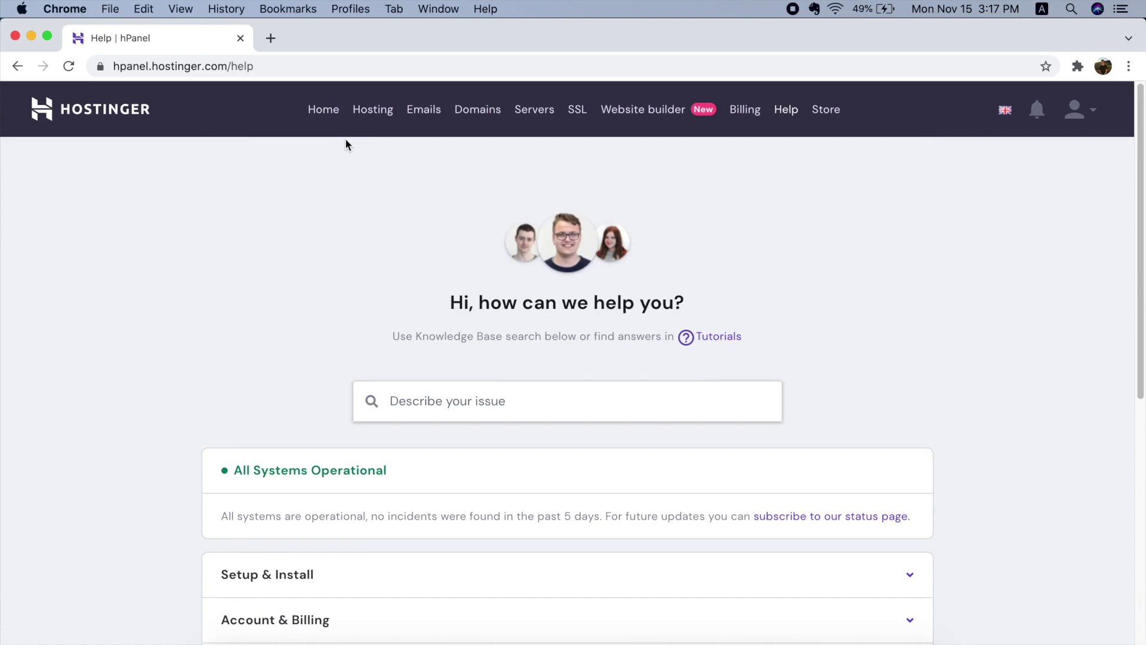
pyautogui.click(316, 110)
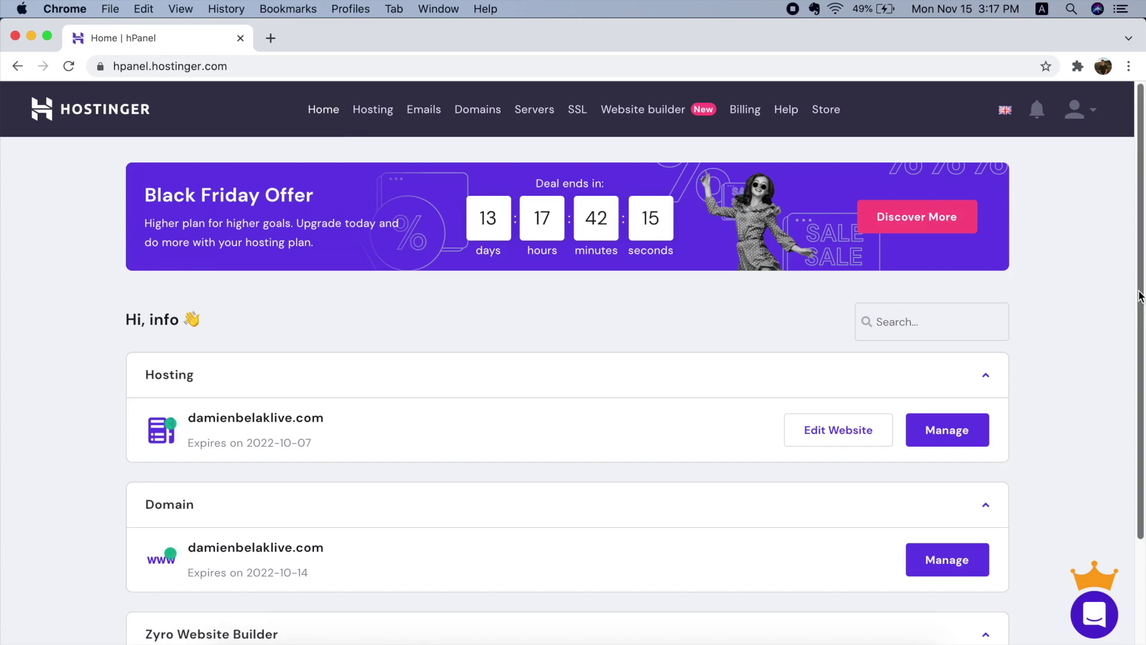
pyautogui.moveTo(1144, 263); pyautogui.dragTo(1144, 221)
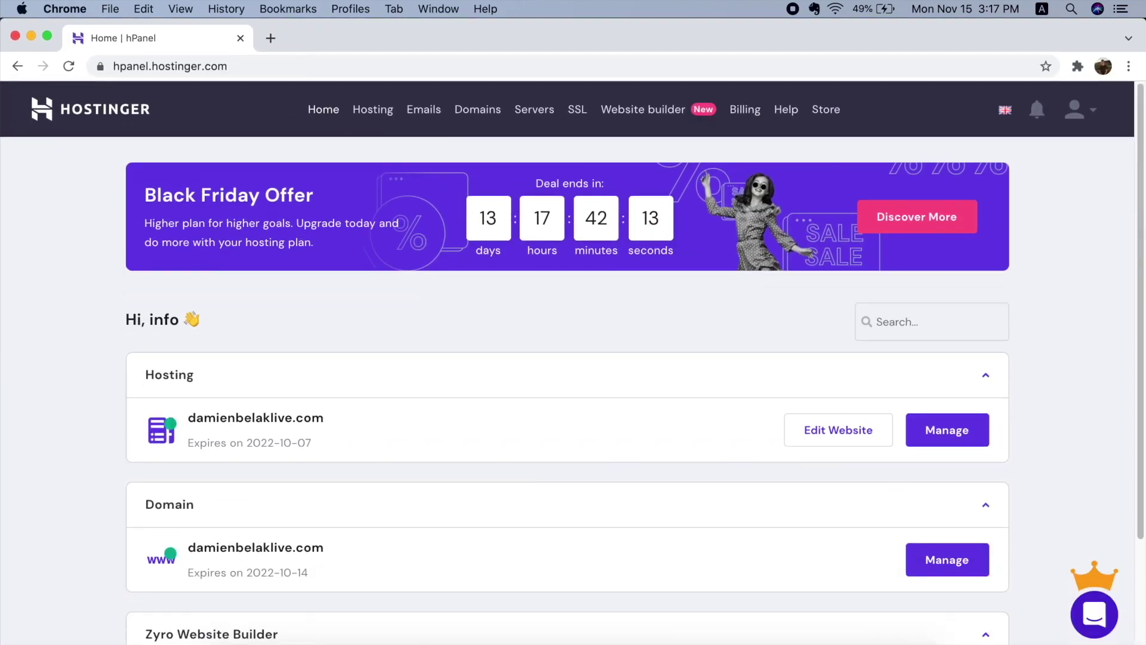